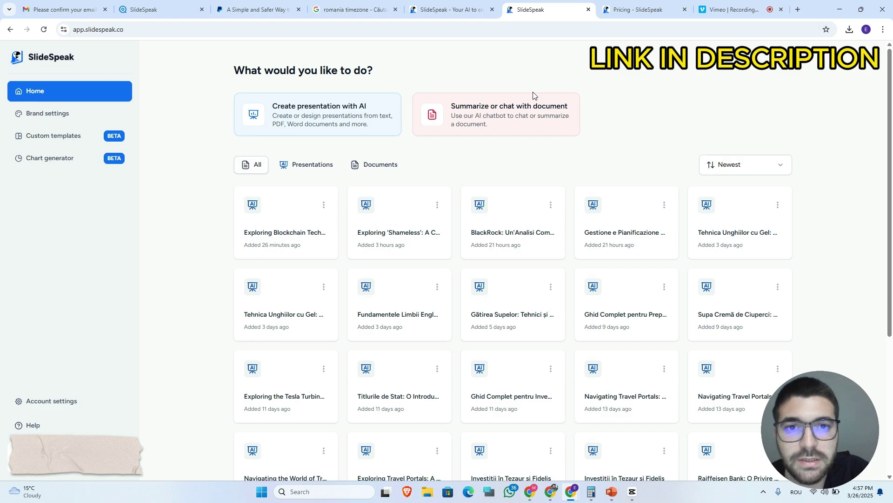
# - Review the Premium Plus plan's features on the SlideSpeak pricing page, including custom color, font and logo
pyautogui.click(611, 5)
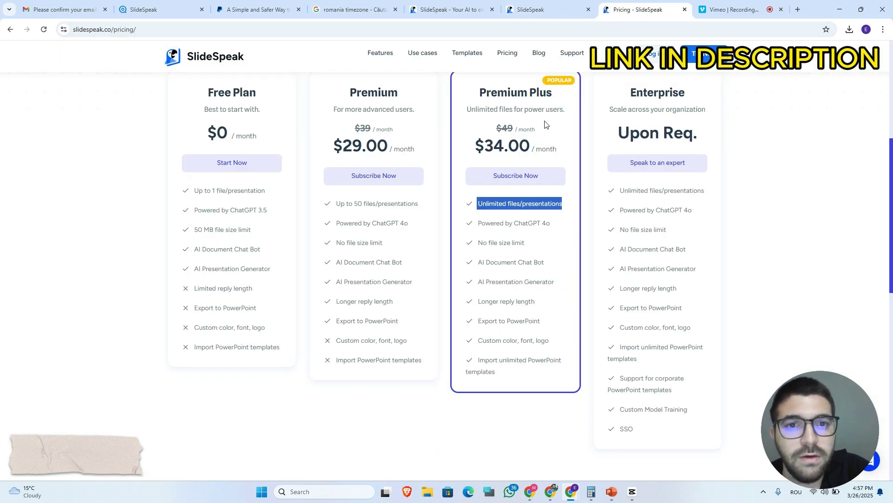
pyautogui.scroll(1, 507, 135)
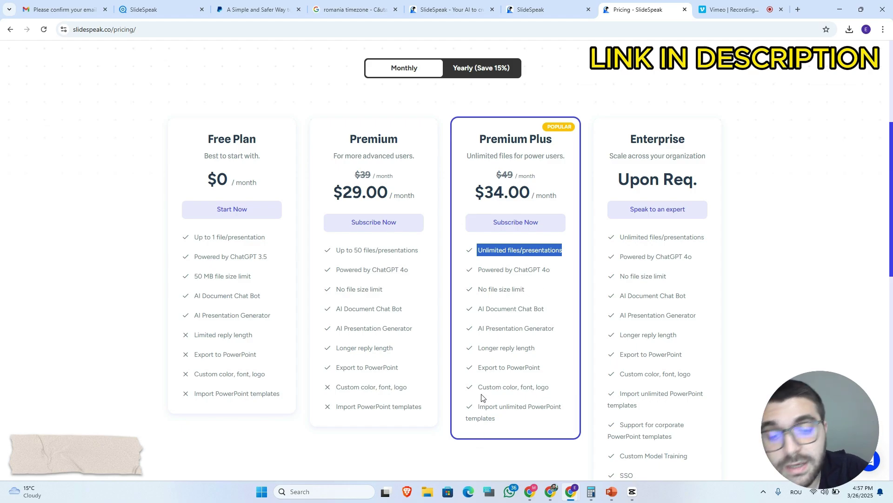
pyautogui.moveTo(479, 391); pyautogui.dragTo(544, 390)
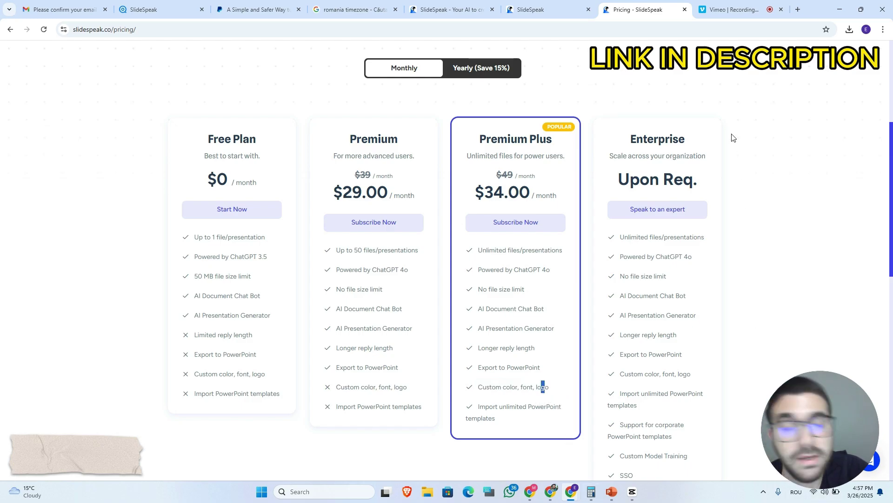
# - In the SlideSpeak app's brand settings, replace the brand logo with N.png from the Downloads folder
pyautogui.click(566, 8)
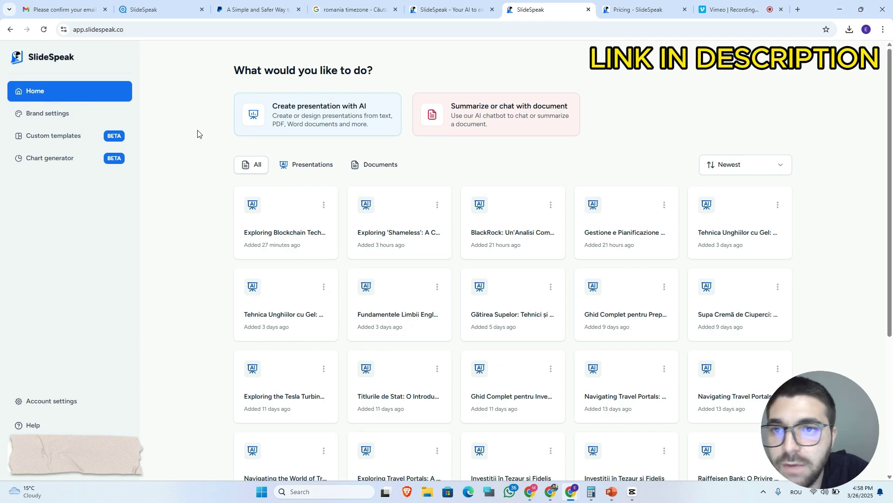
pyautogui.click(48, 115)
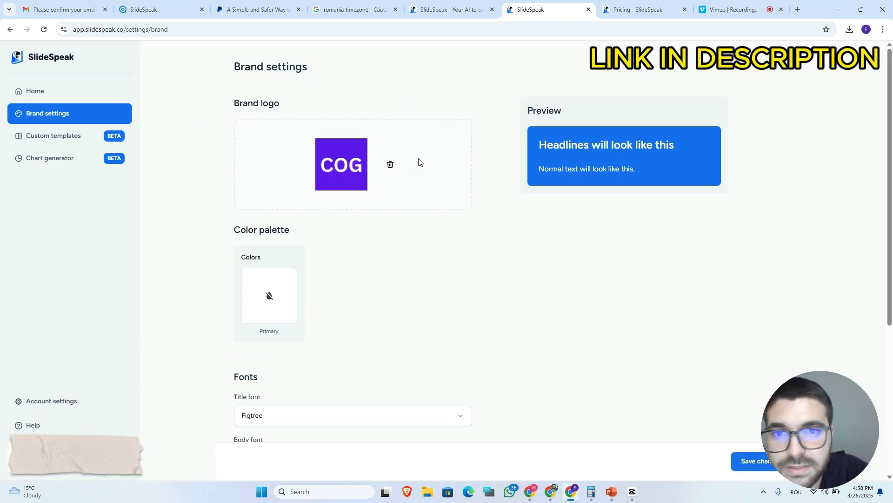
pyautogui.scroll(-5, 243, 183)
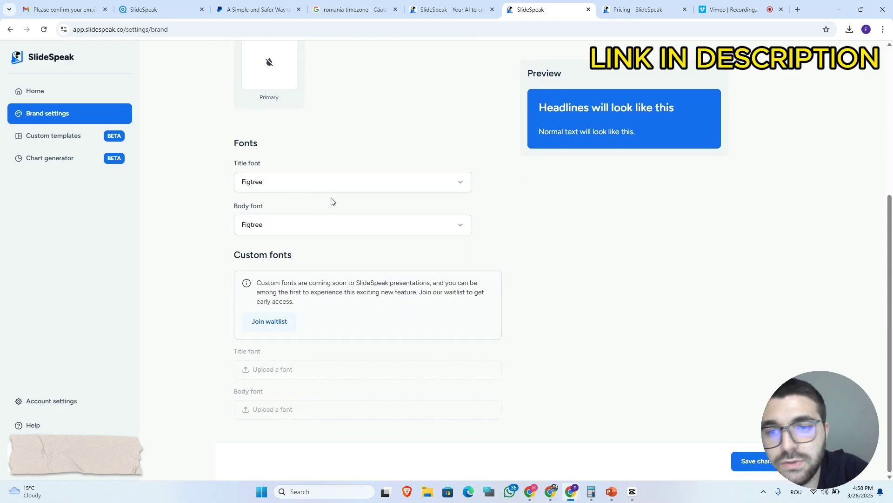
pyautogui.scroll(5, 465, 191)
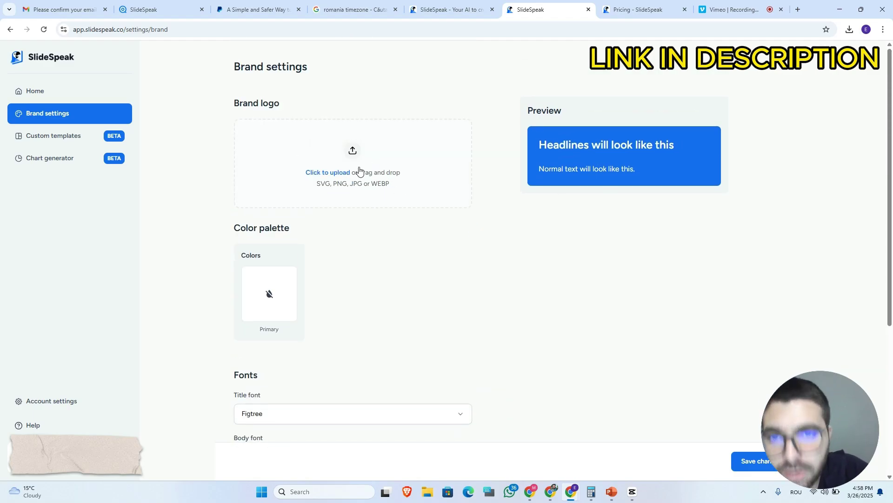
pyautogui.click(352, 150)
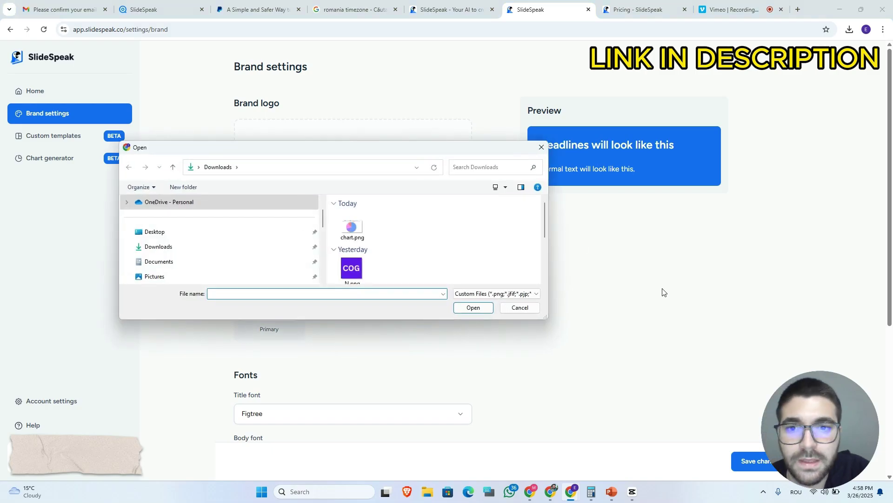
pyautogui.scroll(-1, 365, 268)
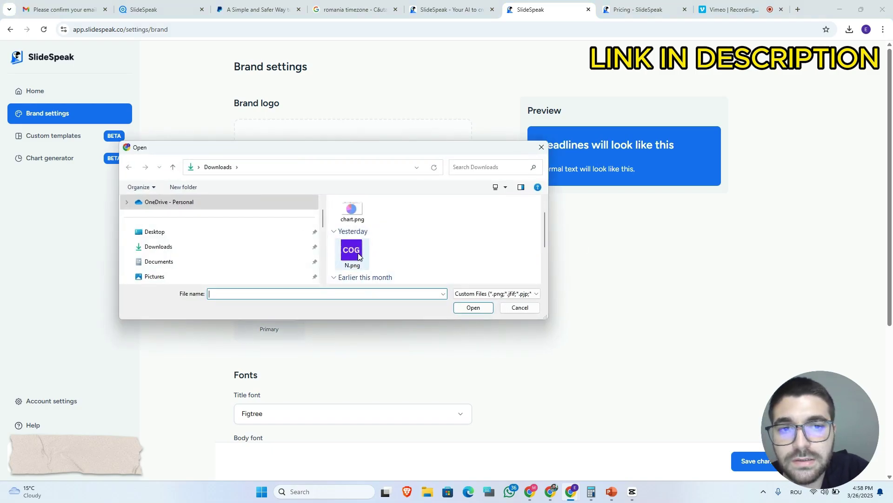
pyautogui.doubleClick(357, 254)
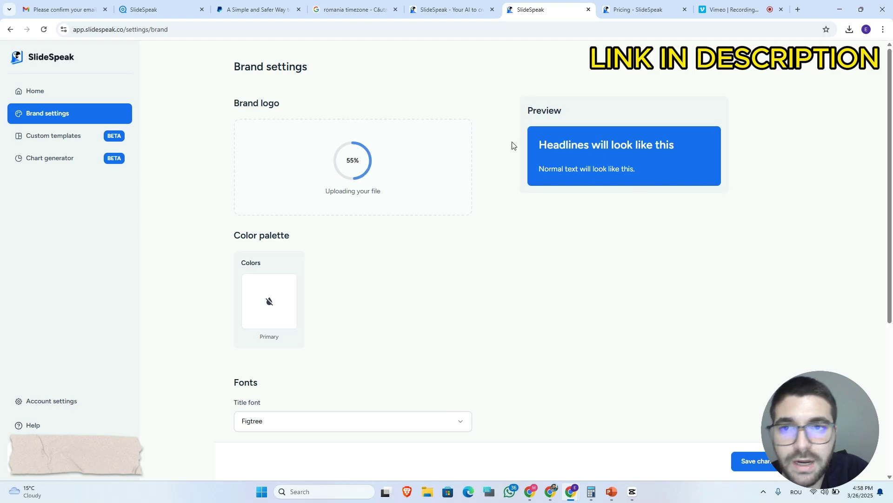
# - Set the brand palette's primary color to the bright blue #0075FF and save the brand settings
pyautogui.scroll(-3, 365, 169)
pyautogui.scroll(3, 375, 149)
pyautogui.scroll(-3, 159, 300)
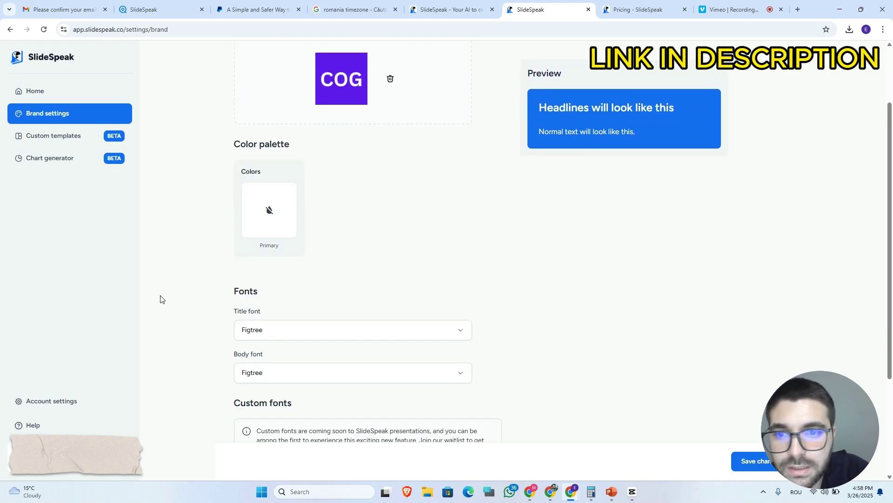
pyautogui.click(252, 168)
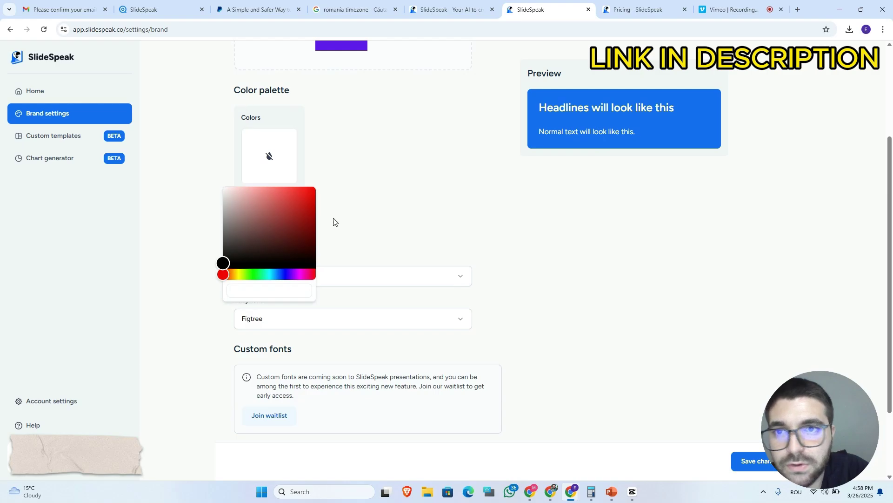
pyautogui.click(278, 275)
pyautogui.click(279, 240)
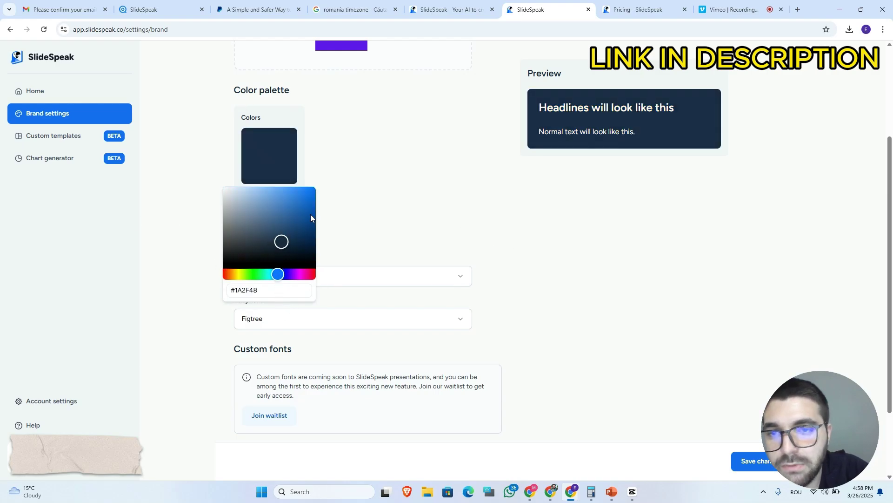
pyautogui.click(315, 188)
pyautogui.scroll(-2, 769, 279)
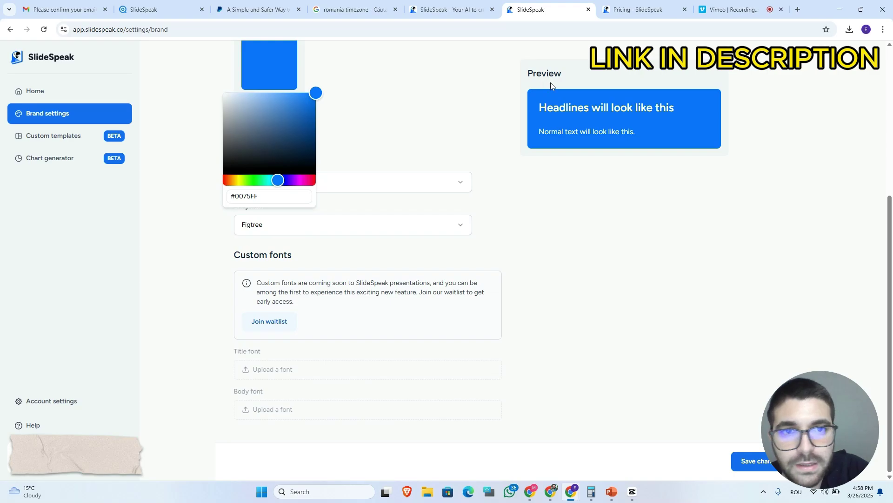
pyautogui.moveTo(517, 68); pyautogui.dragTo(606, 71)
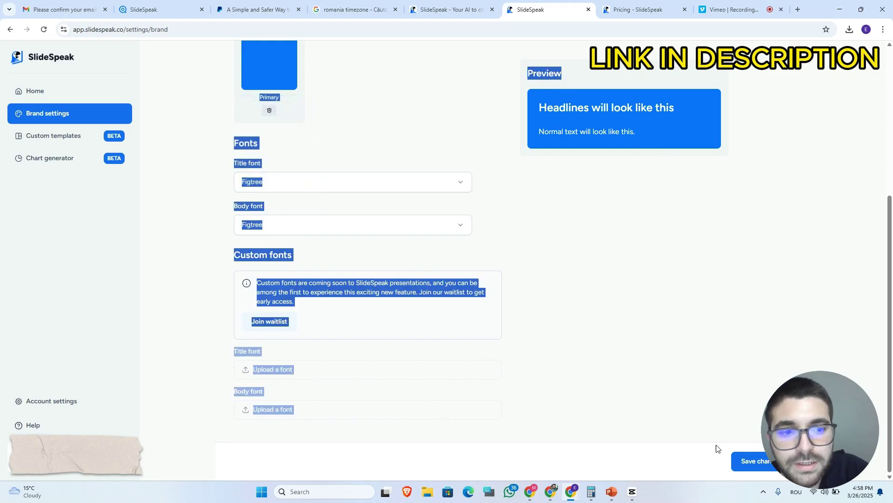
pyautogui.click(771, 466)
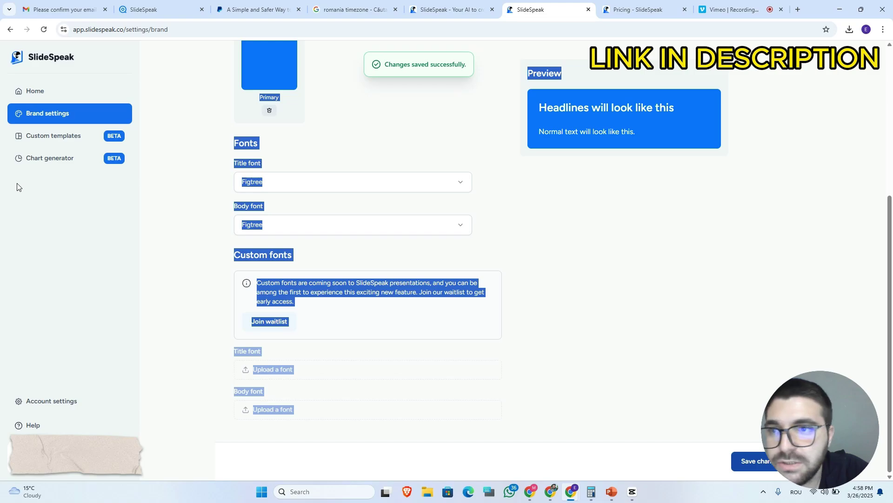
# - Delete the existing PowerPoint file from the custom templates that require configuration
pyautogui.click(81, 148)
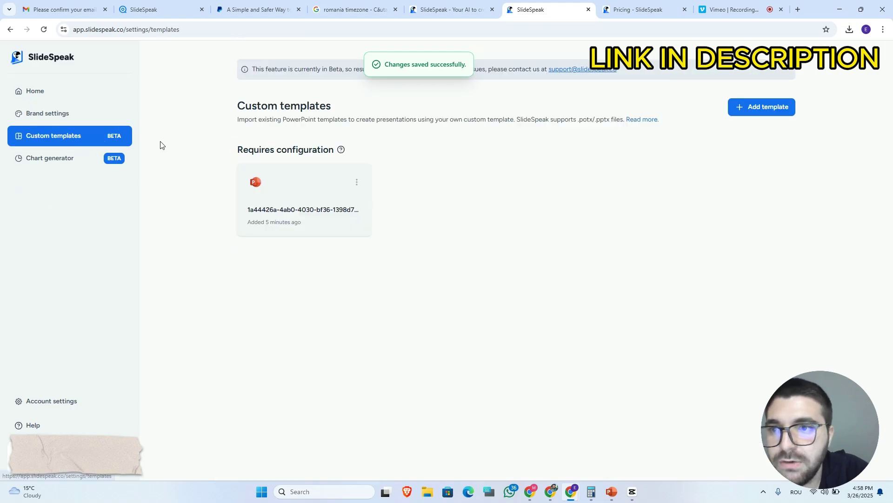
pyautogui.click(357, 182)
pyautogui.click(307, 224)
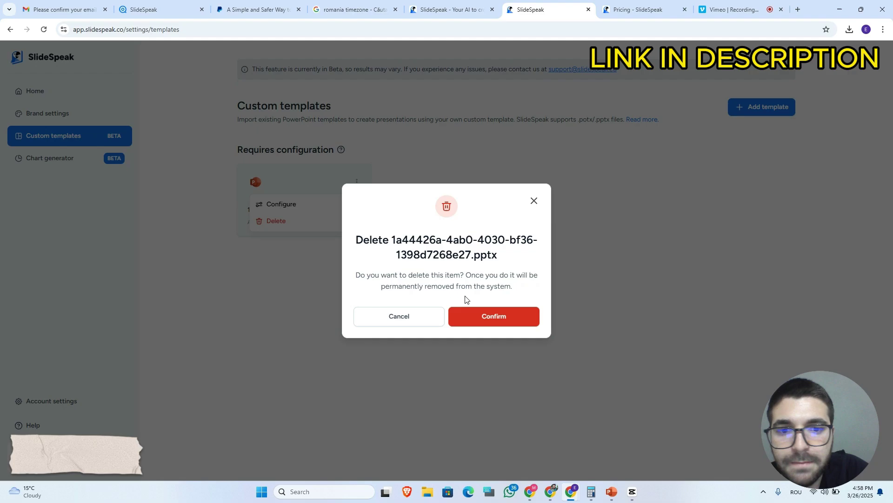
pyautogui.click(484, 316)
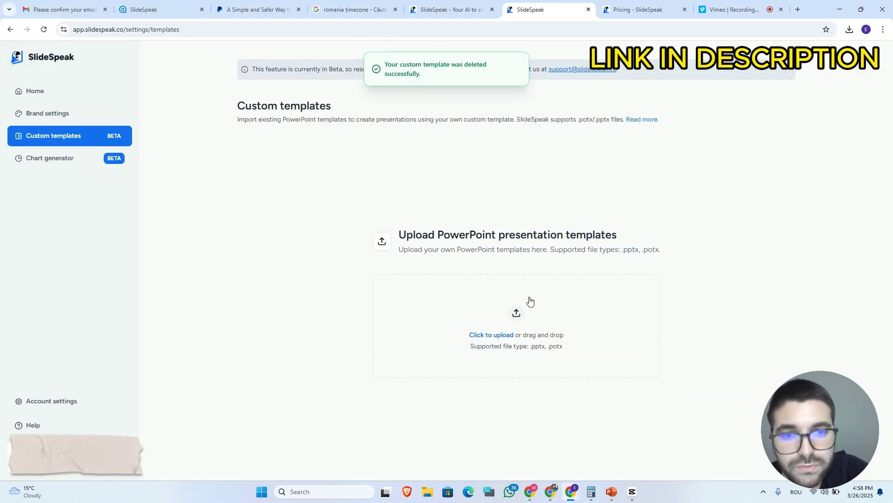
# - Upload the 1a44426a-4ab0-4030-bf36-1398d7268e27.pptx file as a custom template and cancel its setup
pyautogui.click(498, 334)
pyautogui.doubleClick(344, 232)
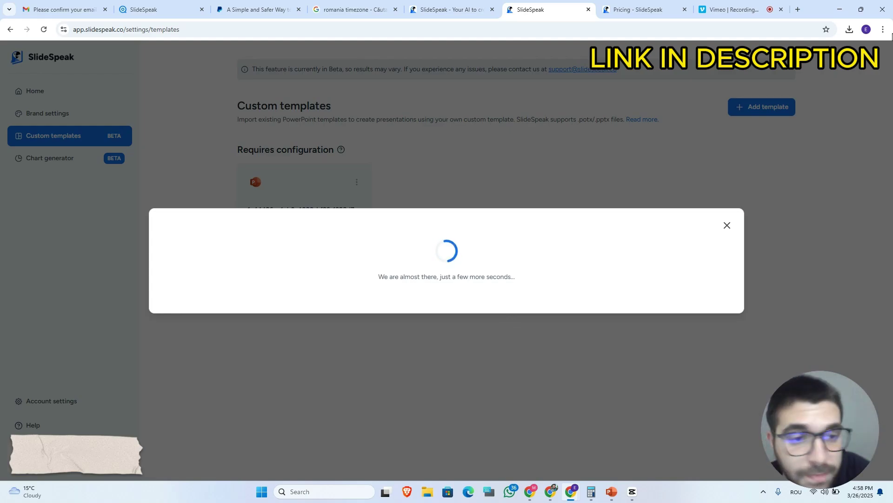
pyautogui.click(727, 226)
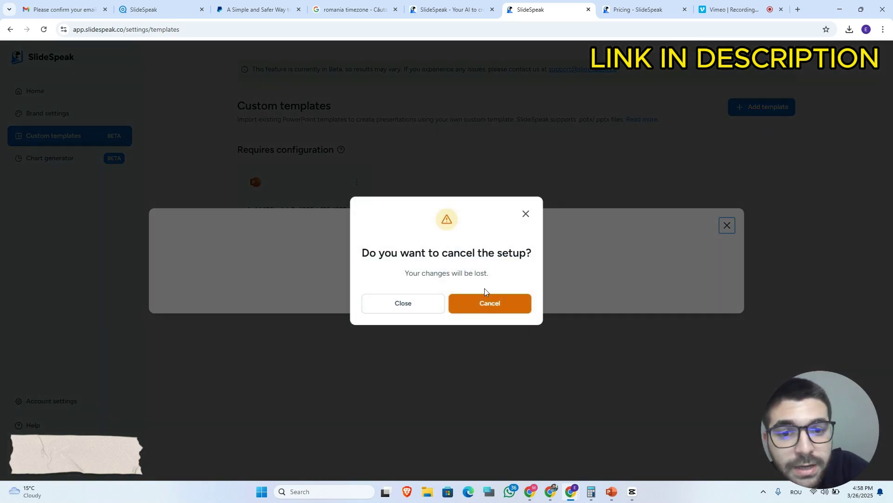
pyautogui.click(492, 311)
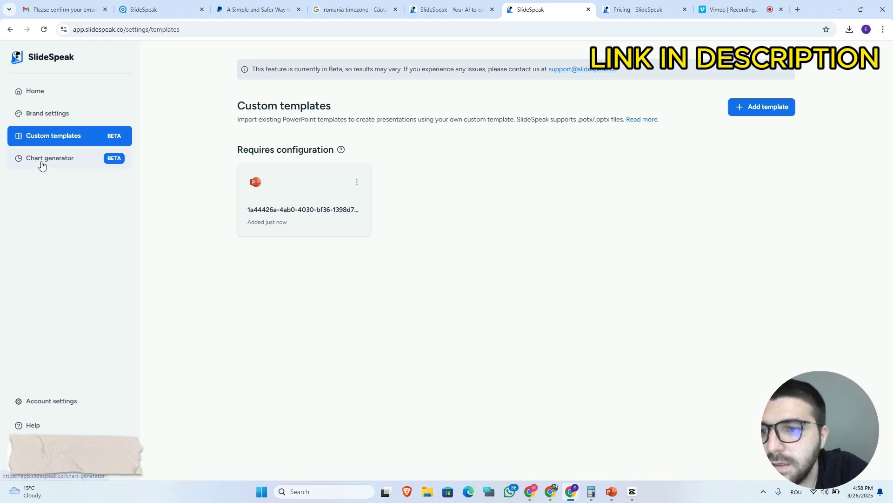
# - Generate a chart from the text "pie chart for the us debt" in the chart generator and download it
pyautogui.click(80, 166)
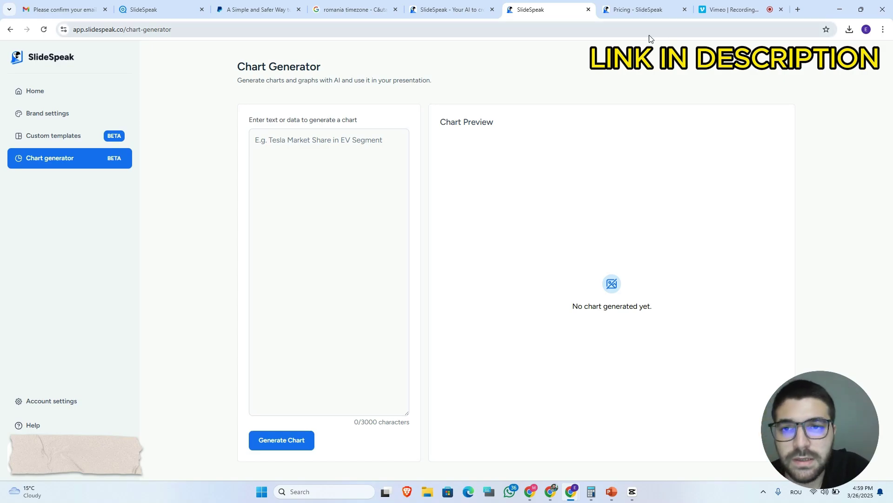
pyautogui.click(324, 166)
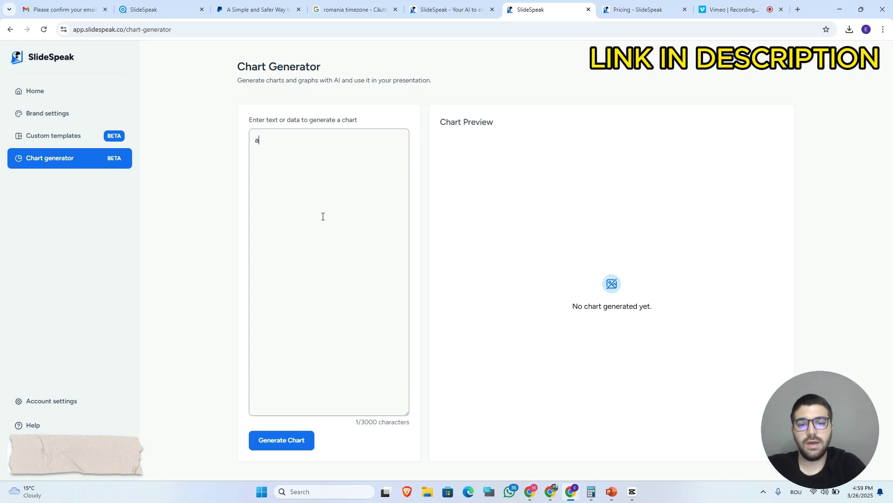
pyautogui.write('pie cja')
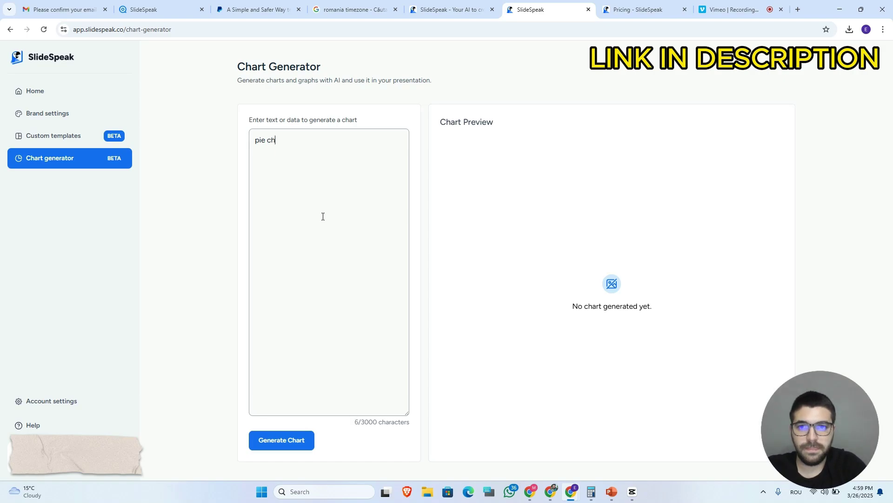
pyautogui.write('rt for the us debt')
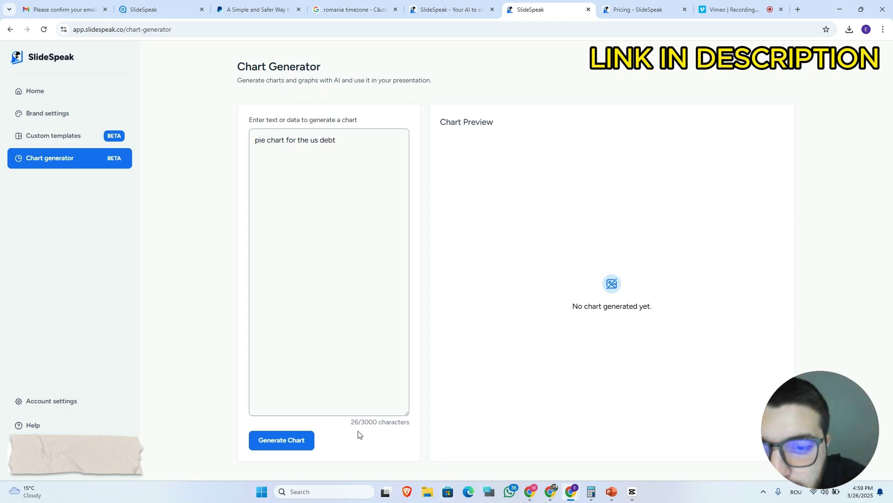
pyautogui.click(304, 440)
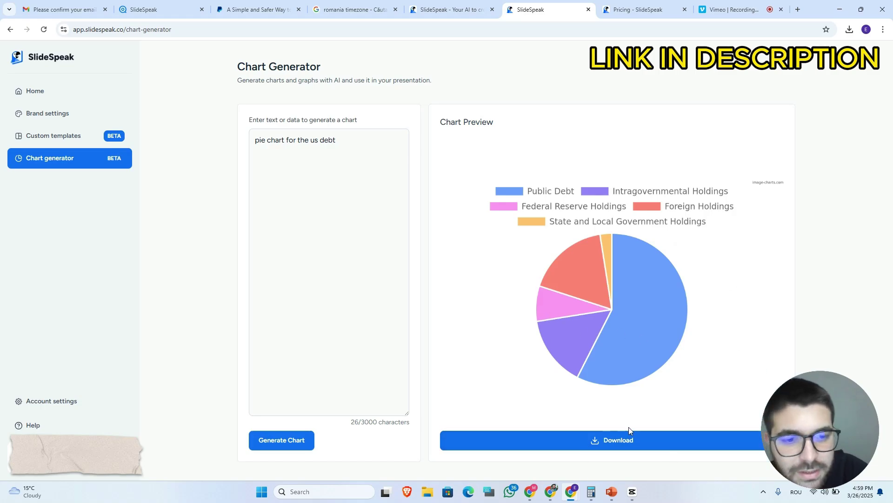
pyautogui.click(630, 441)
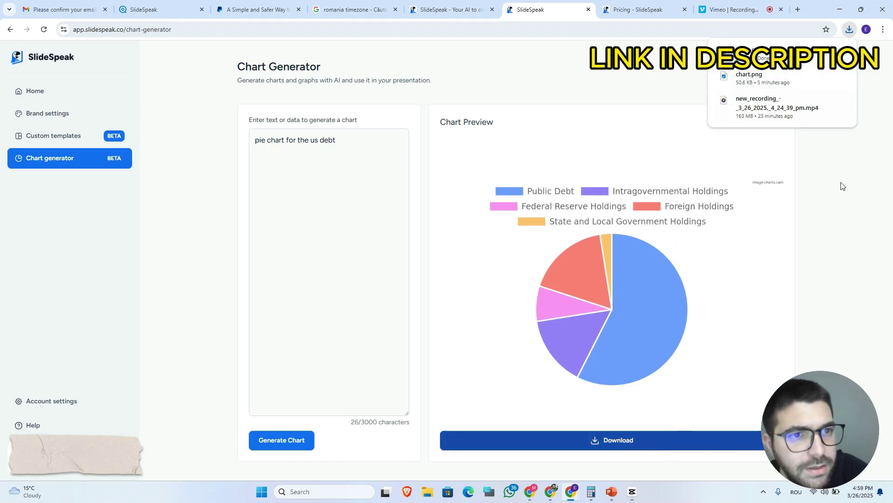
# - Start creating a new AI presentation from a topic from the home page
pyautogui.click(50, 57)
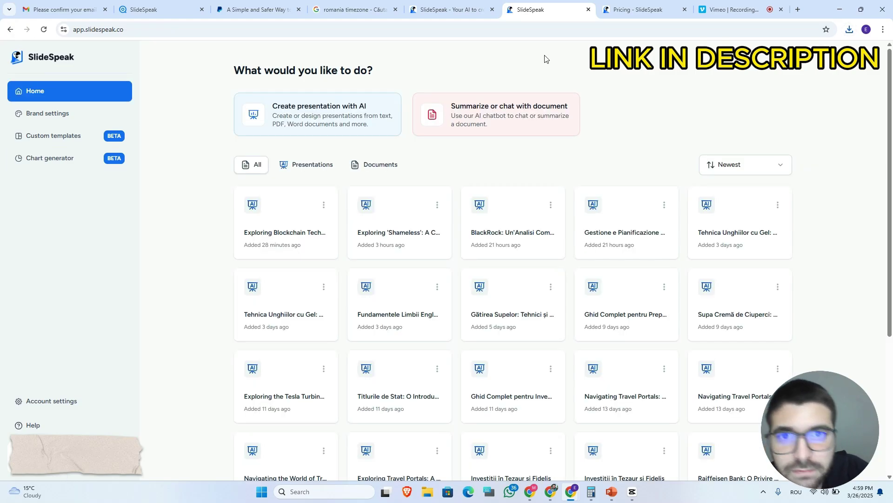
pyautogui.click(327, 130)
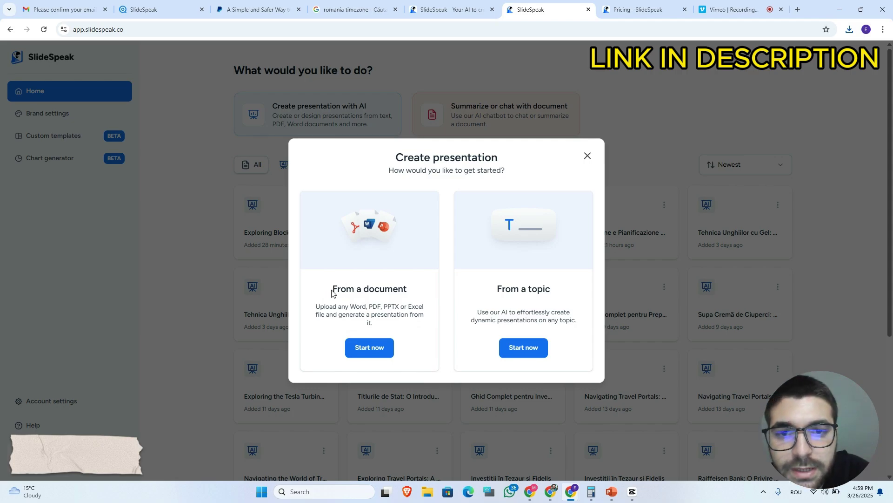
pyautogui.moveTo(333, 285); pyautogui.dragTo(418, 287)
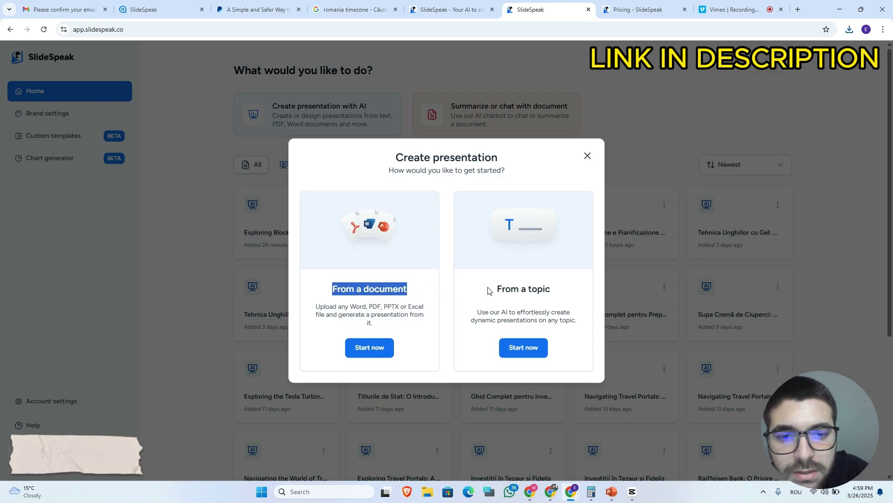
pyautogui.moveTo(487, 288); pyautogui.dragTo(585, 289)
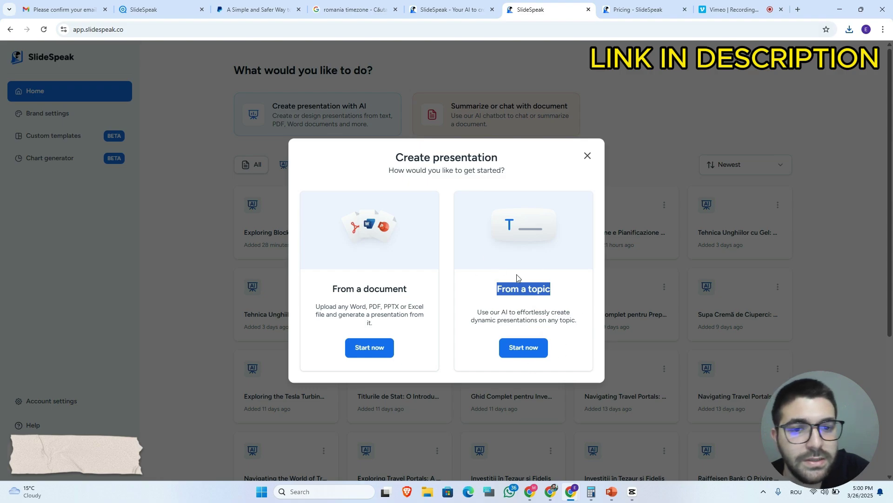
pyautogui.click(528, 348)
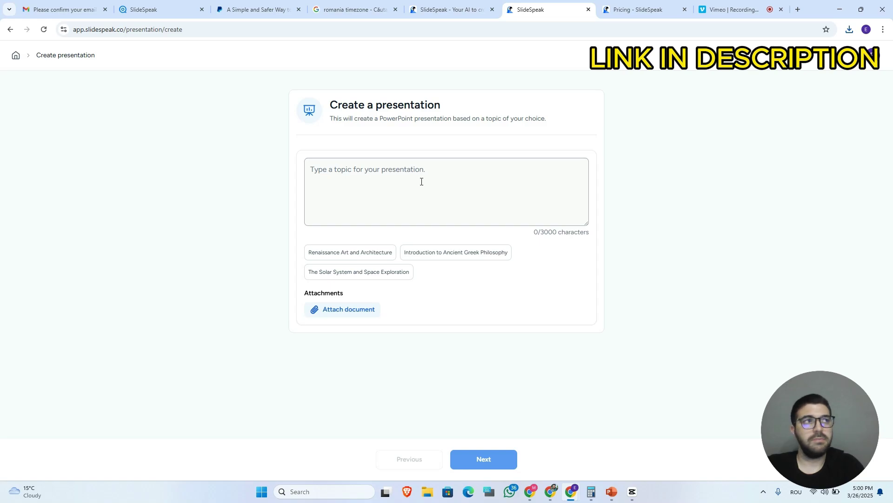
# - Enter the topic "what is bitcoin. I want that the presentation to be engaging and to the point." and continue to the settings
pyautogui.write('what is')
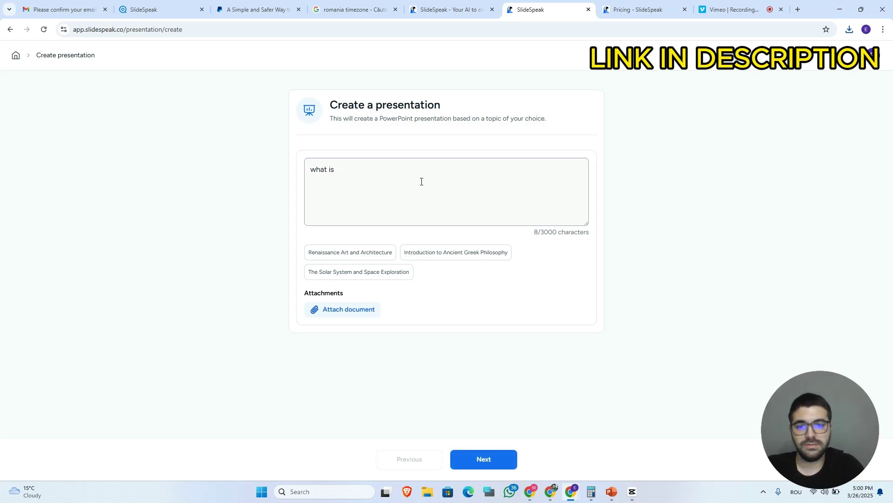
pyautogui.write(' bitcin.')
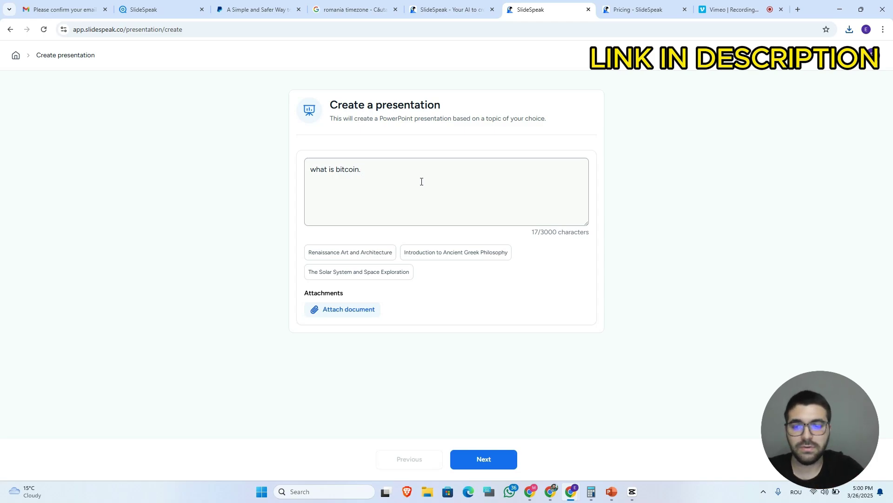
pyautogui.write('want that the ')
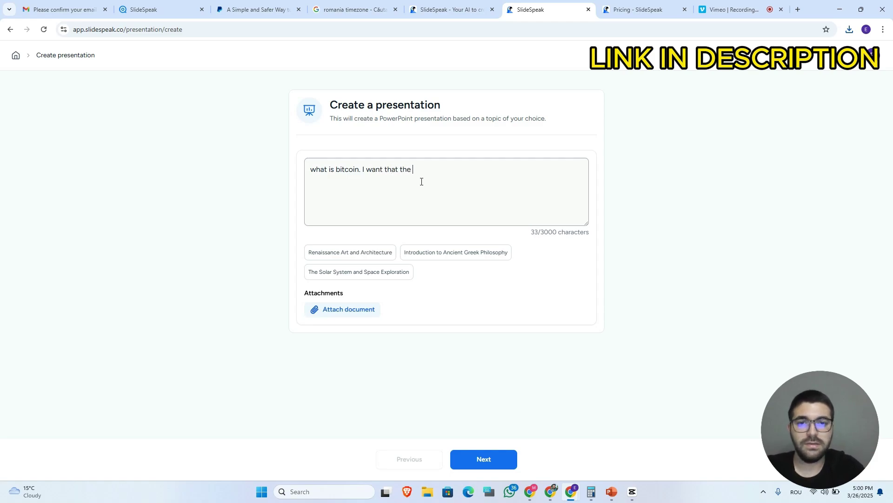
pyautogui.write('presentation to be ')
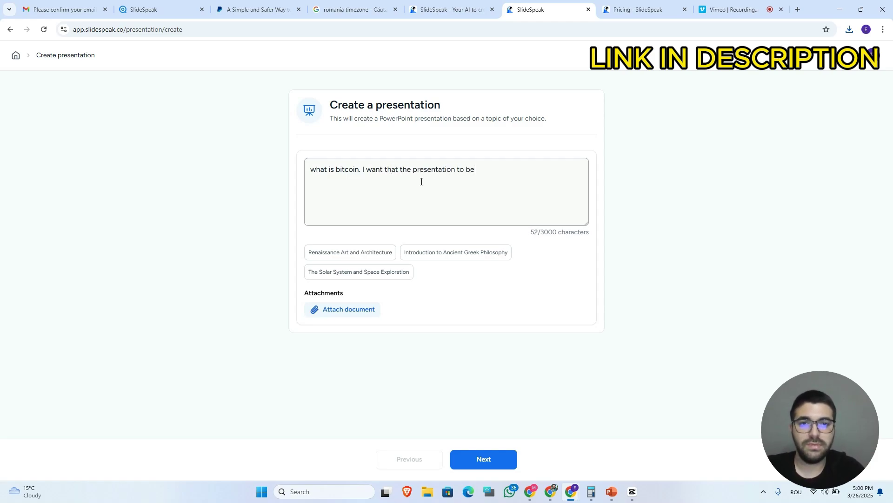
pyautogui.write('engaging and to t')
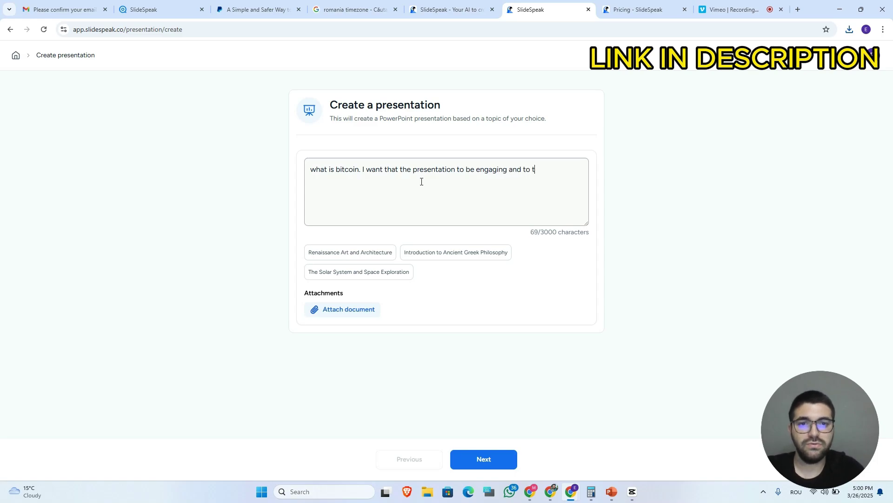
pyautogui.write('he point.')
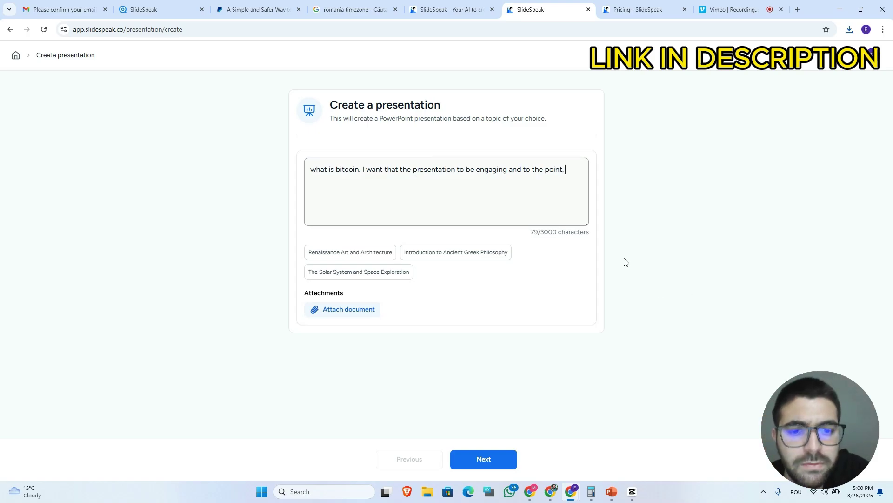
pyautogui.click(464, 465)
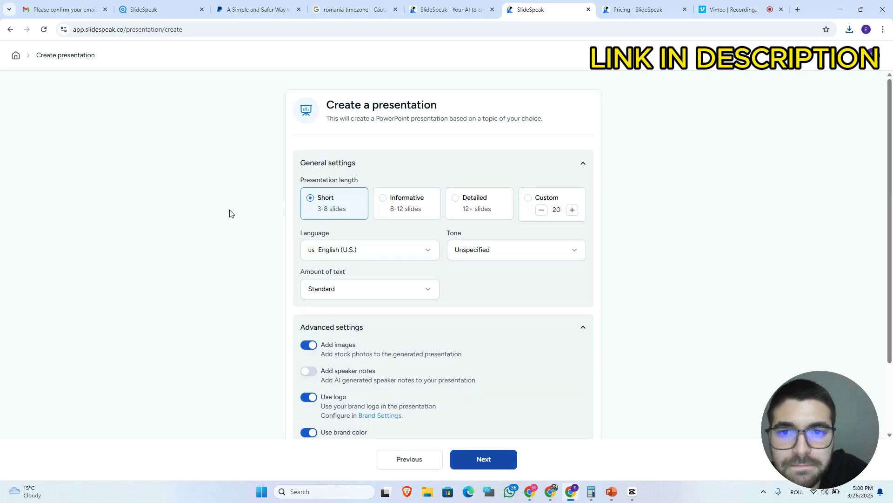
# - Try the Informative, Detailed and 21-slide Custom presentation lengths, ending on the Short length of 3-8 slides
pyautogui.scroll(-2, 237, 215)
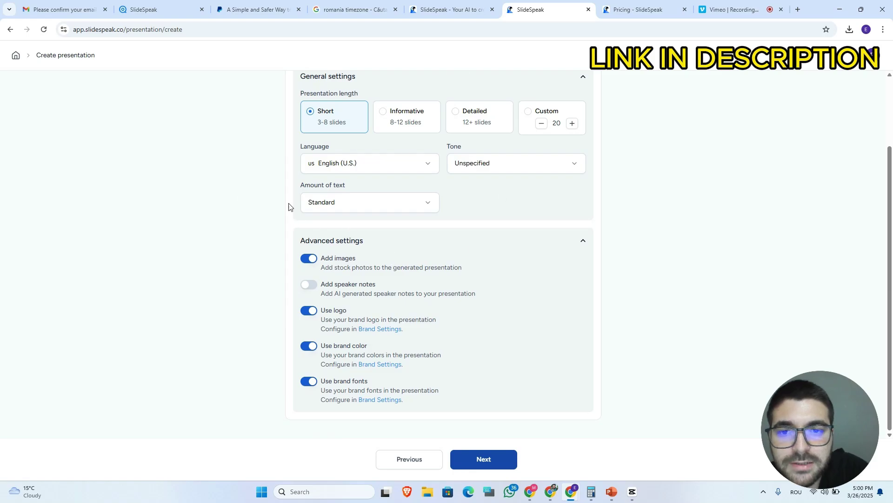
pyautogui.scroll(2, 515, 231)
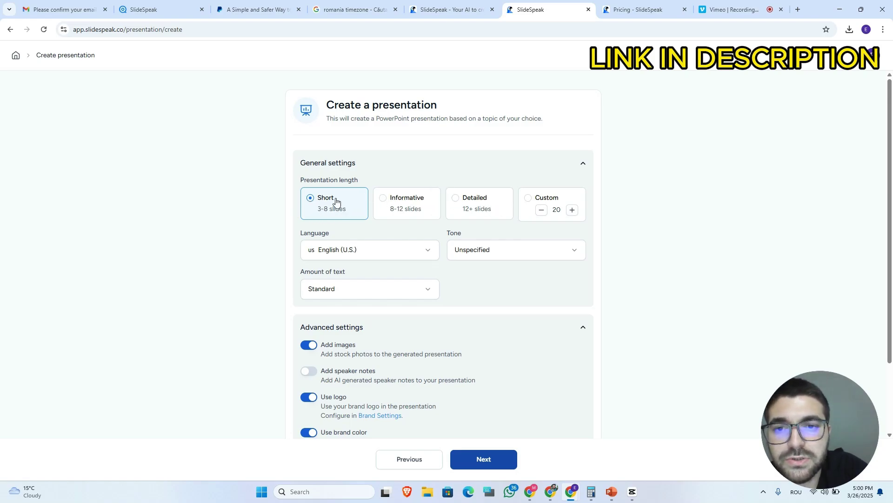
pyautogui.click(395, 215)
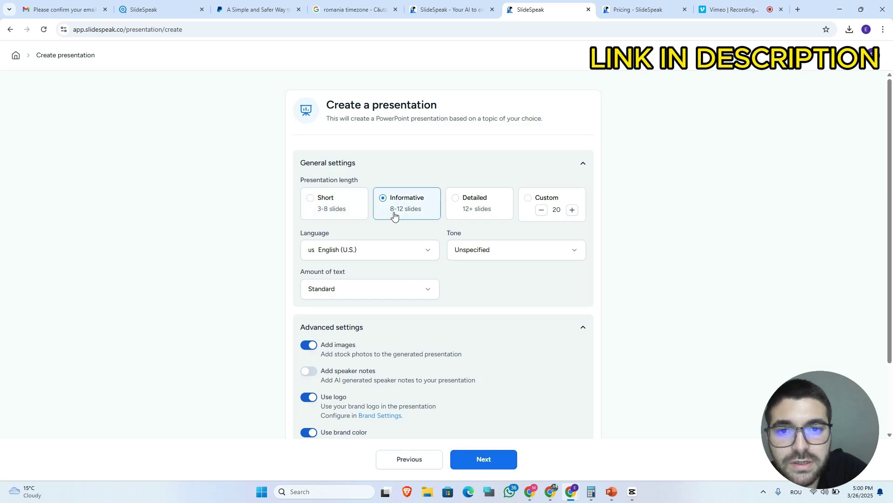
pyautogui.moveTo(408, 215); pyautogui.dragTo(394, 211)
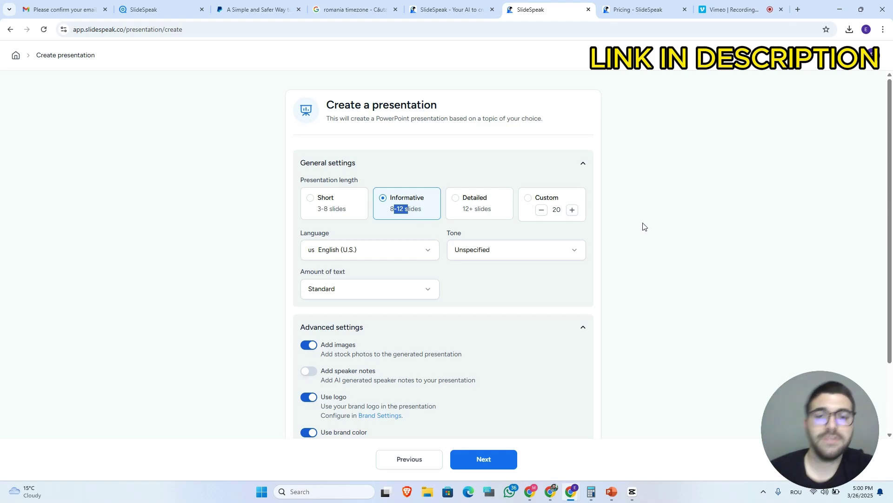
pyautogui.click(493, 216)
pyautogui.click(551, 201)
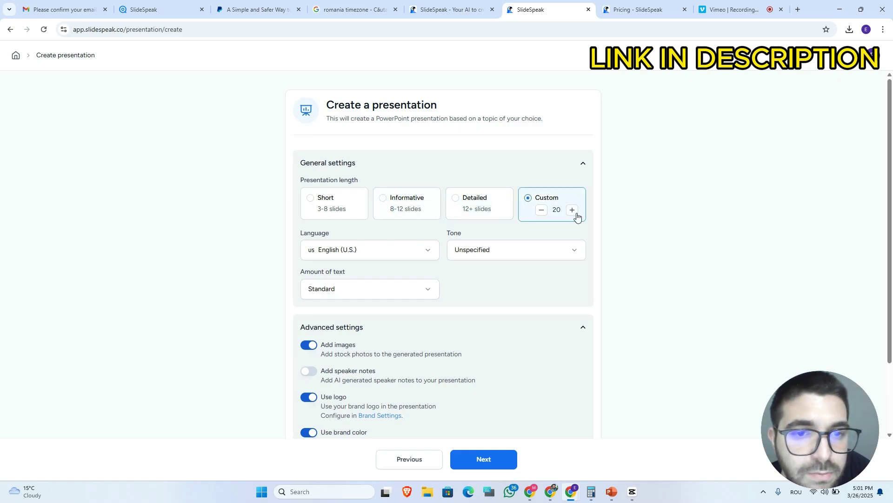
pyautogui.click(572, 210)
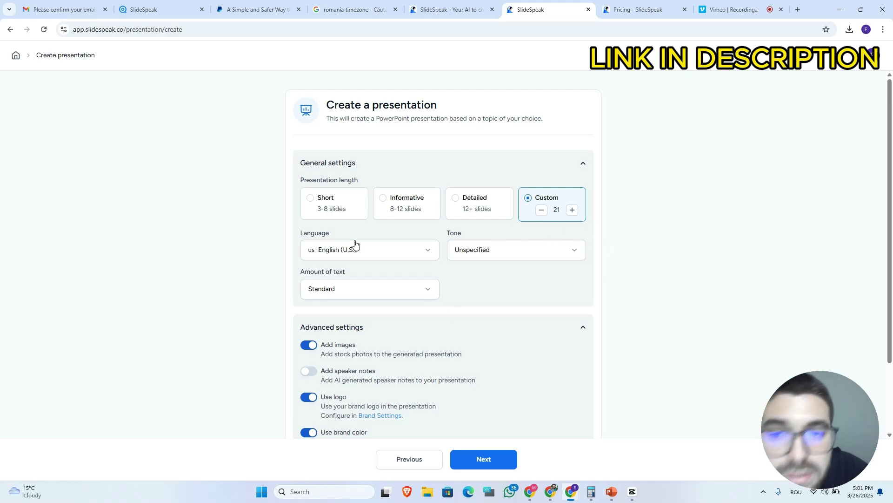
pyautogui.click(348, 209)
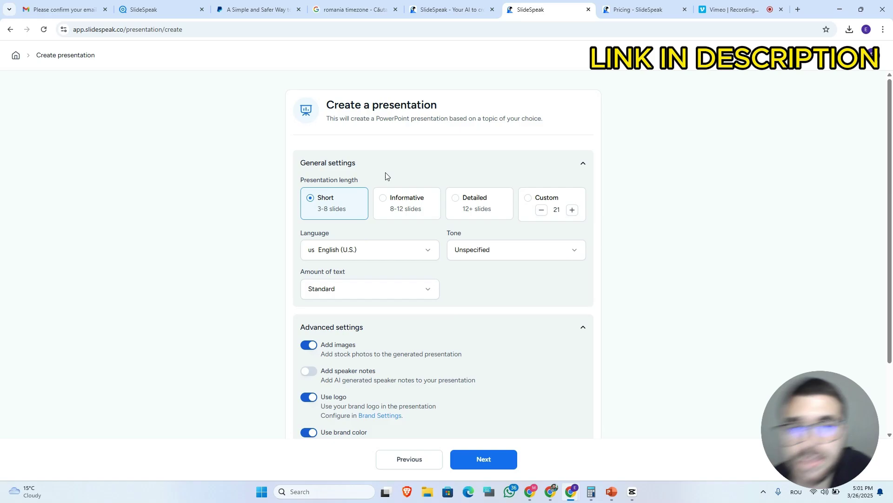
# - Choose English (U.S.) as the presentation language and set the tone to Professional
pyautogui.scroll(-2, 386, 215)
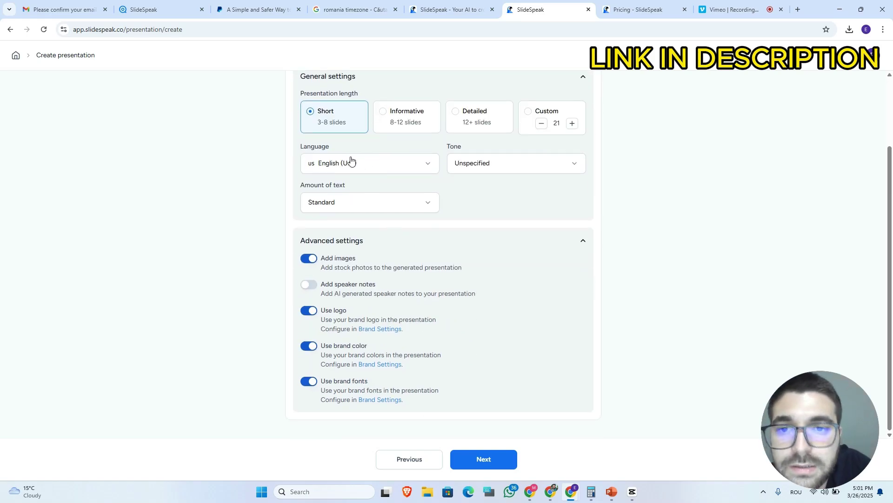
pyautogui.click(375, 163)
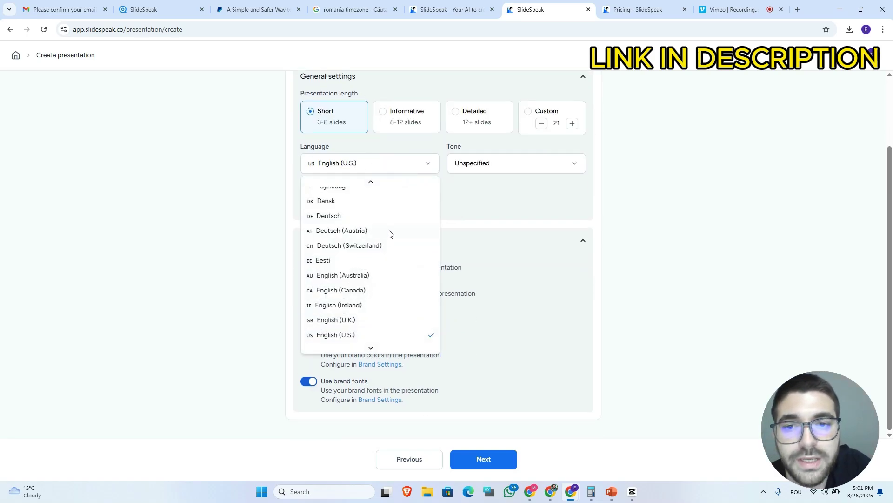
pyautogui.scroll(-2, 391, 234)
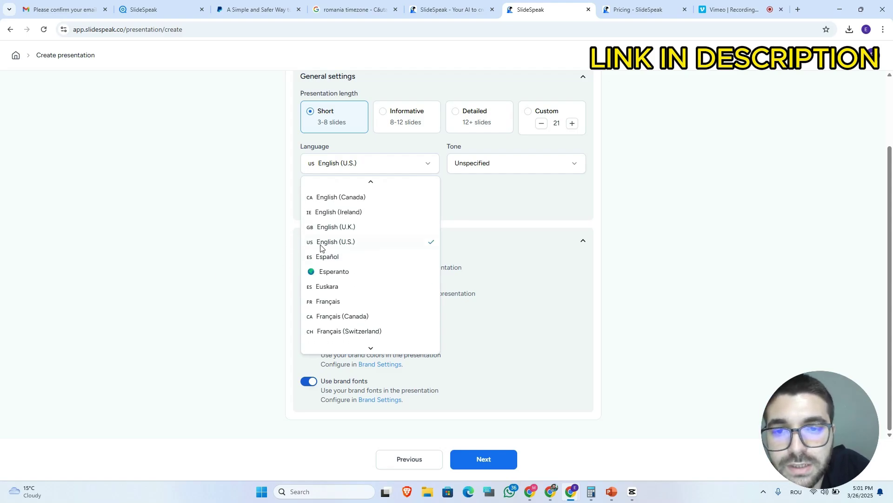
pyautogui.click(321, 244)
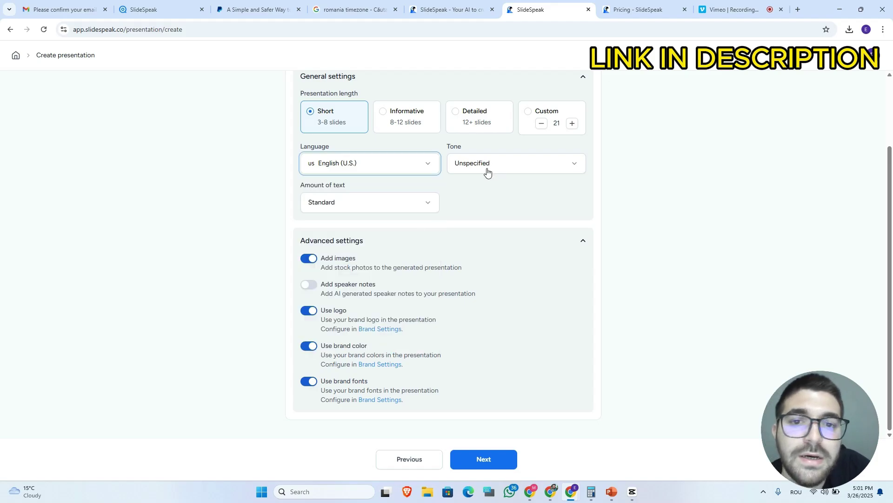
pyautogui.click(507, 168)
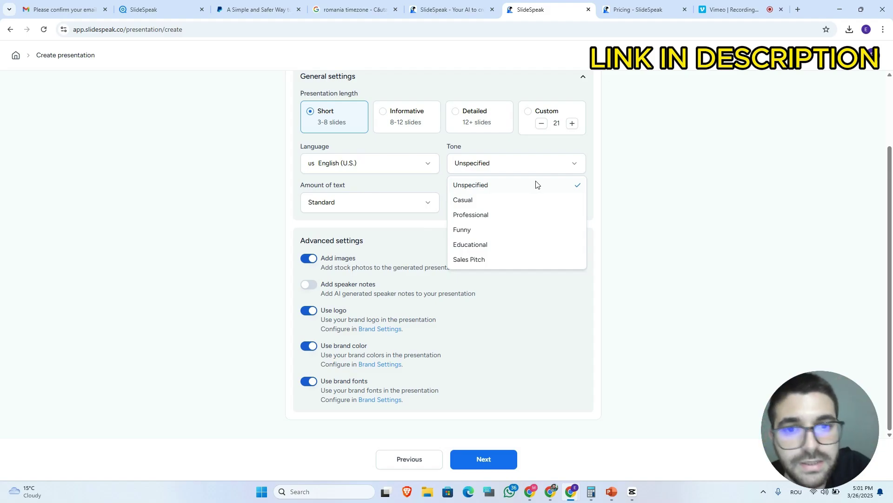
pyautogui.click(483, 217)
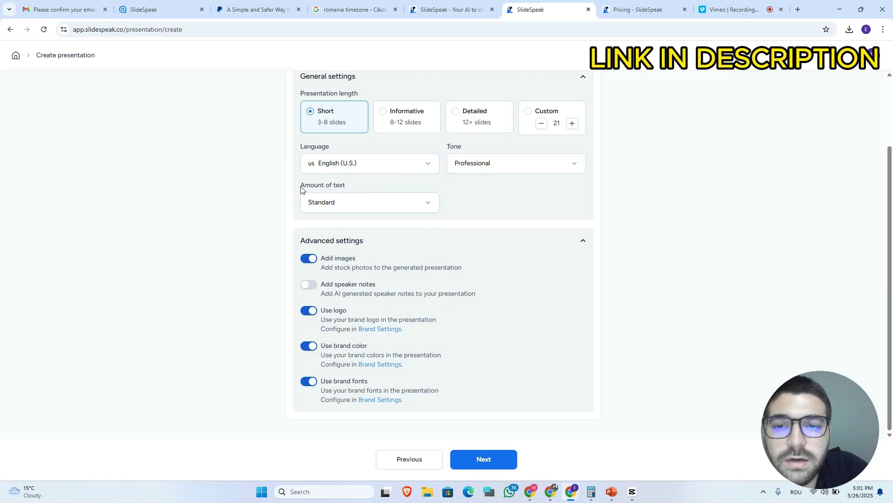
# - Set the presentation's amount of text to Concise
pyautogui.moveTo(301, 188); pyautogui.dragTo(353, 189)
pyautogui.click(349, 209)
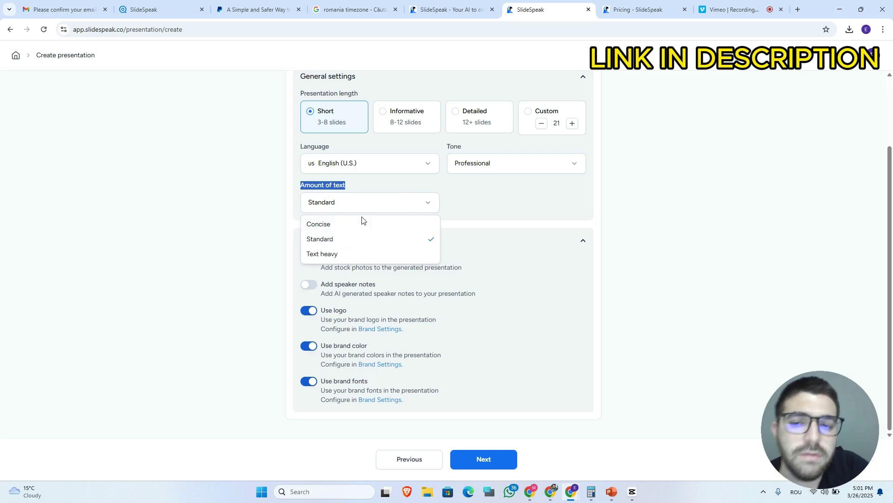
pyautogui.click(326, 226)
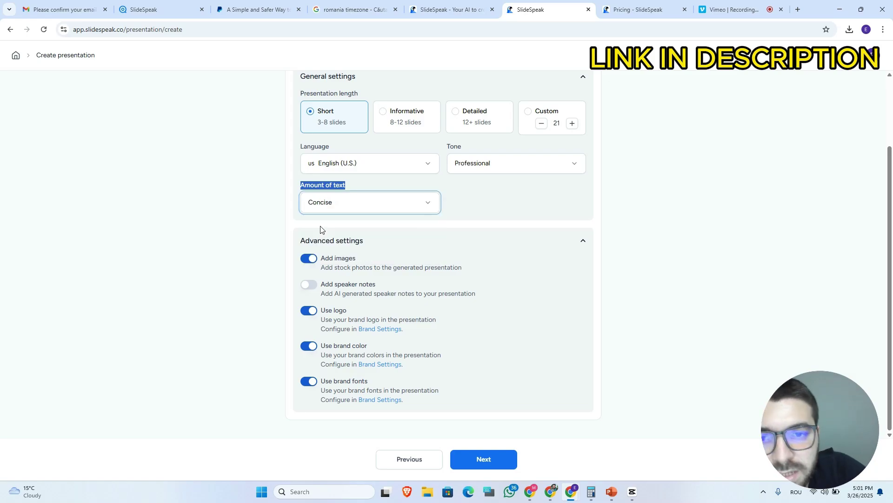
pyautogui.click(248, 260)
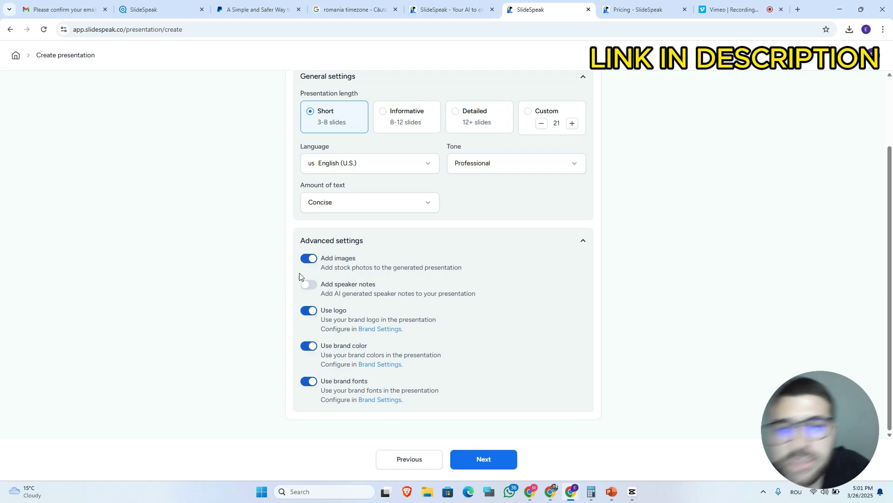
# - In the advanced settings, disable stock images and the brand logo, and enable AI-generated speaker notes
pyautogui.click(315, 259)
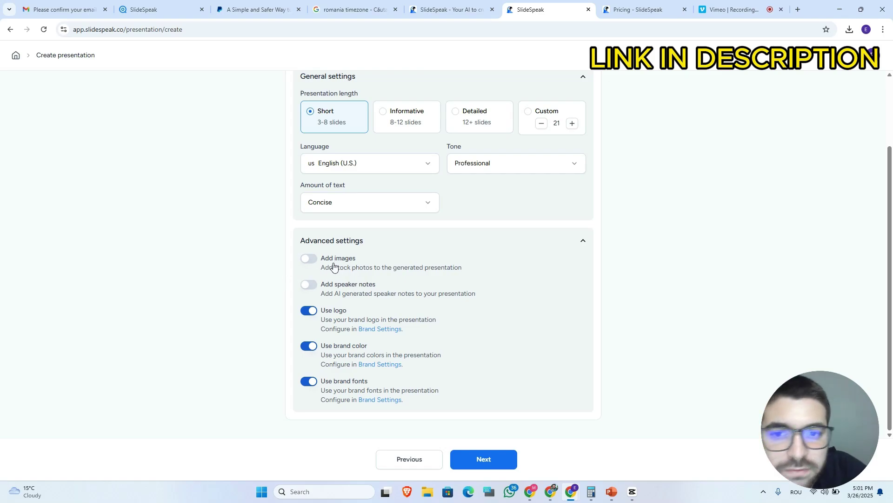
pyautogui.click(314, 260)
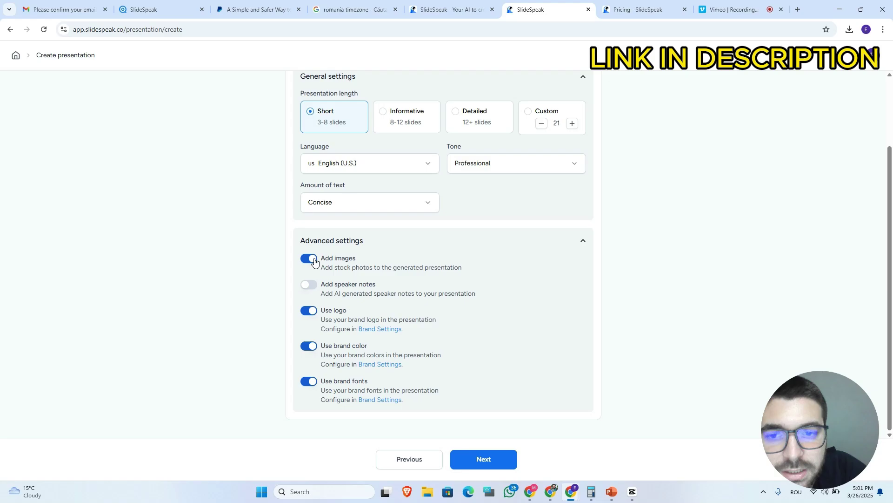
pyautogui.click(314, 259)
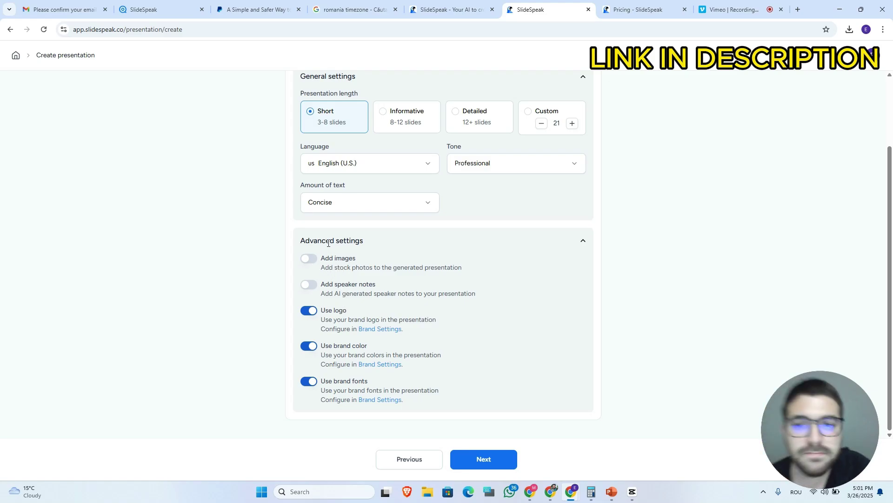
pyautogui.click(315, 288)
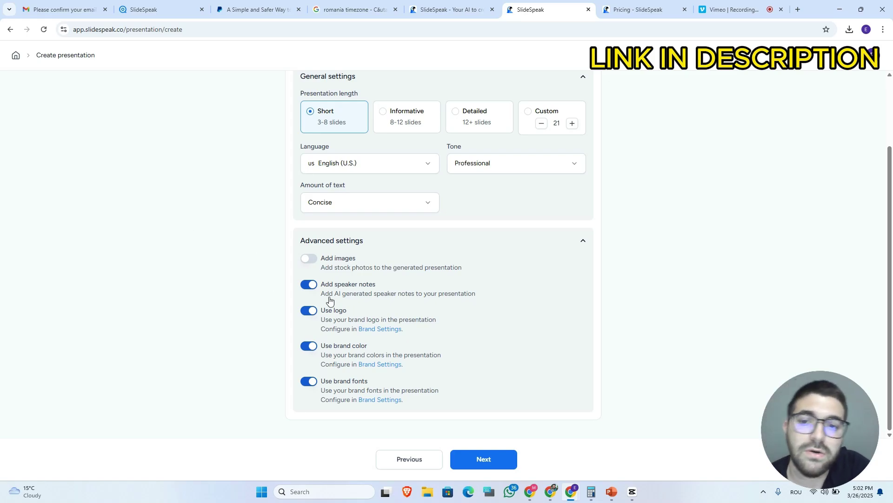
pyautogui.click(311, 284)
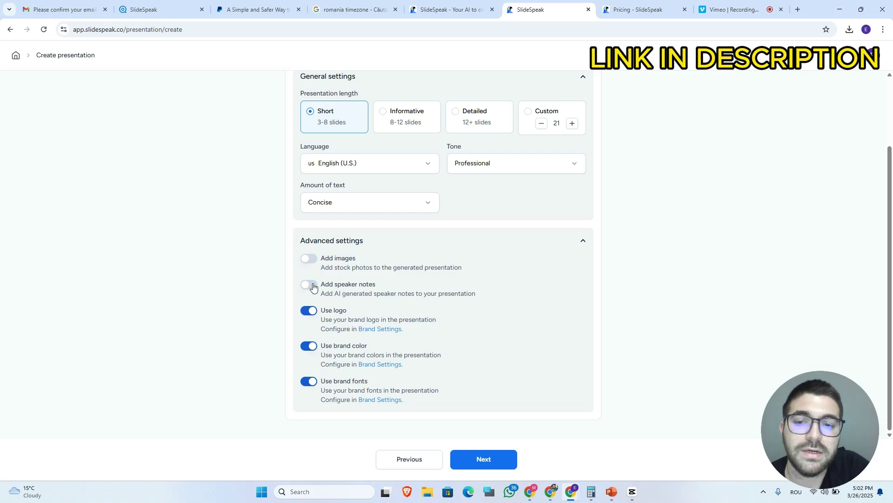
pyautogui.click(311, 285)
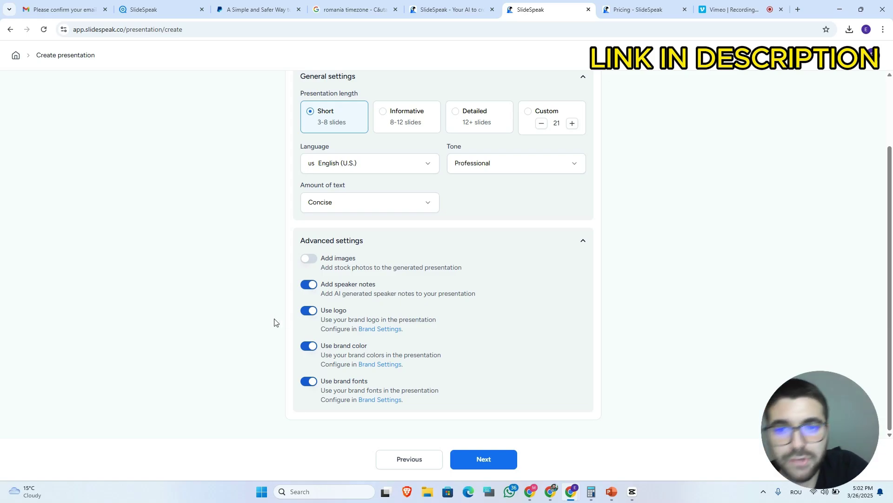
pyautogui.click(313, 313)
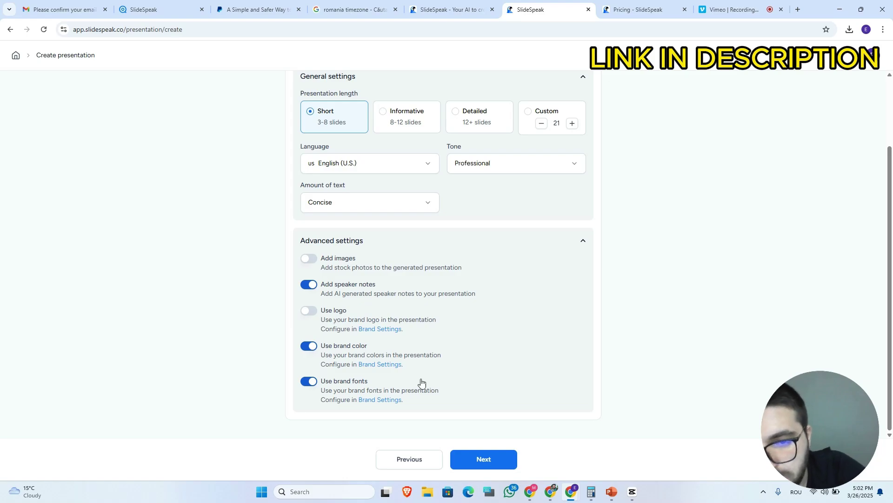
# - Enable the brand logo in the advanced settings and continue to the template selection
pyautogui.click(310, 311)
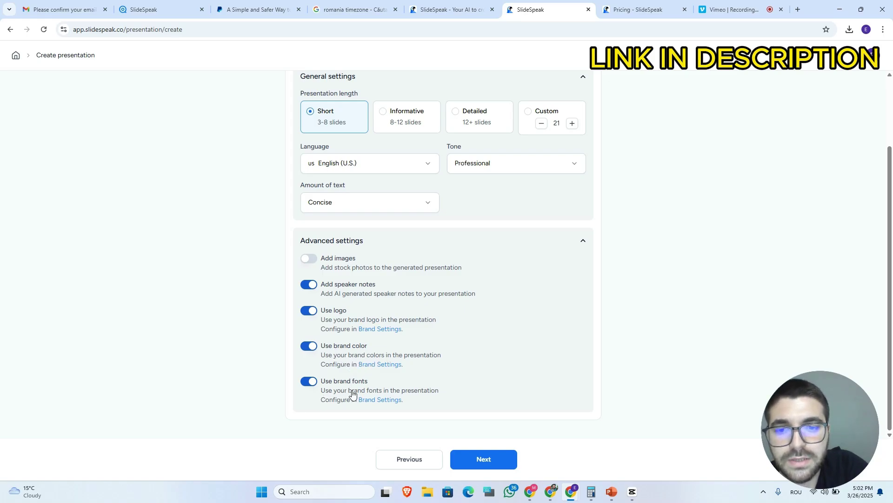
pyautogui.click(497, 464)
# - Look through the default presentation templates and check the custom templates
pyautogui.scroll(-5, 369, 305)
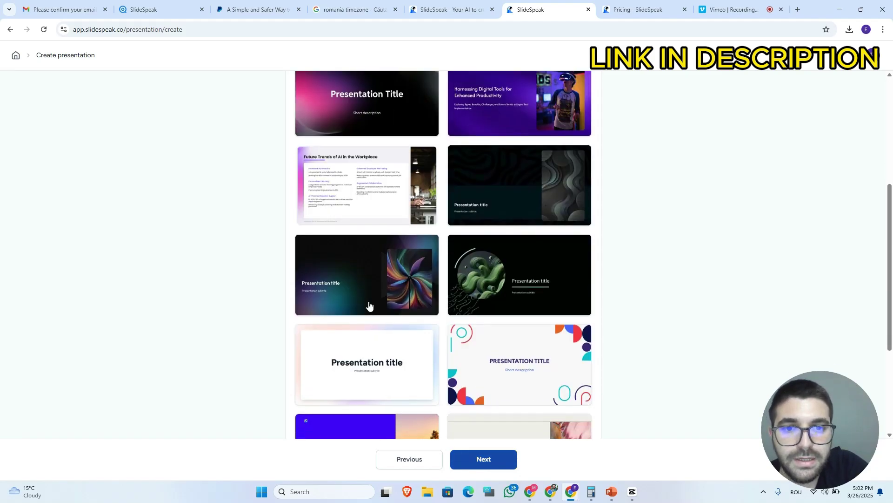
pyautogui.scroll(-3, 369, 305)
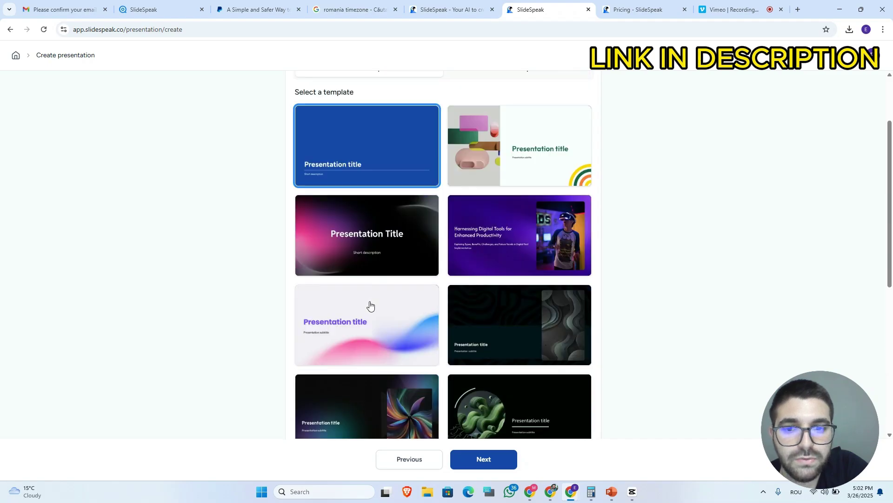
pyautogui.scroll(2, 369, 306)
pyautogui.scroll(-3, 512, 293)
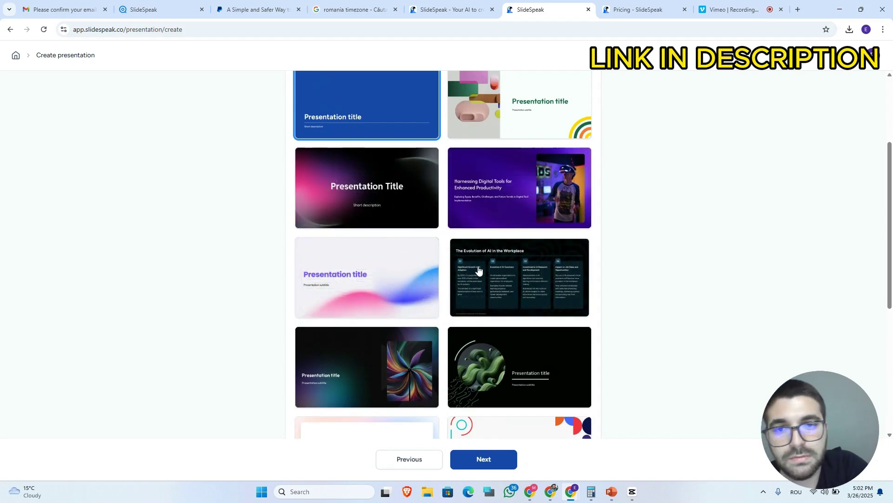
pyautogui.scroll(-5, 411, 231)
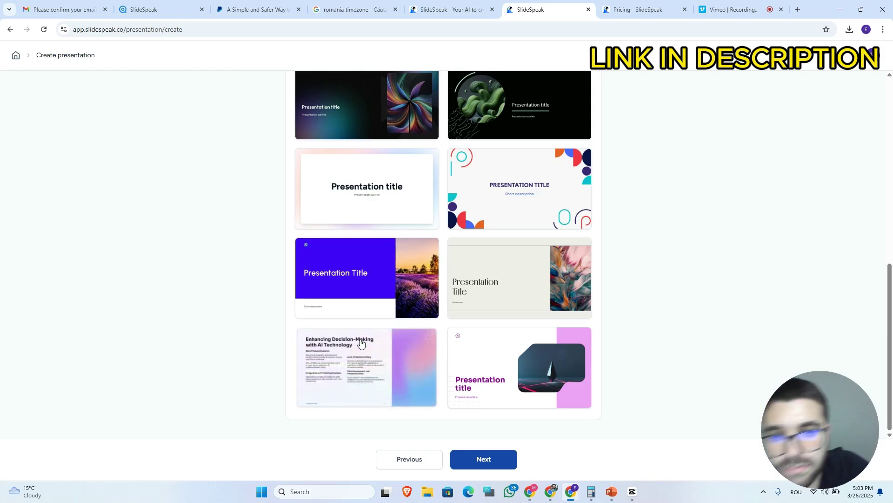
pyautogui.scroll(10, 481, 353)
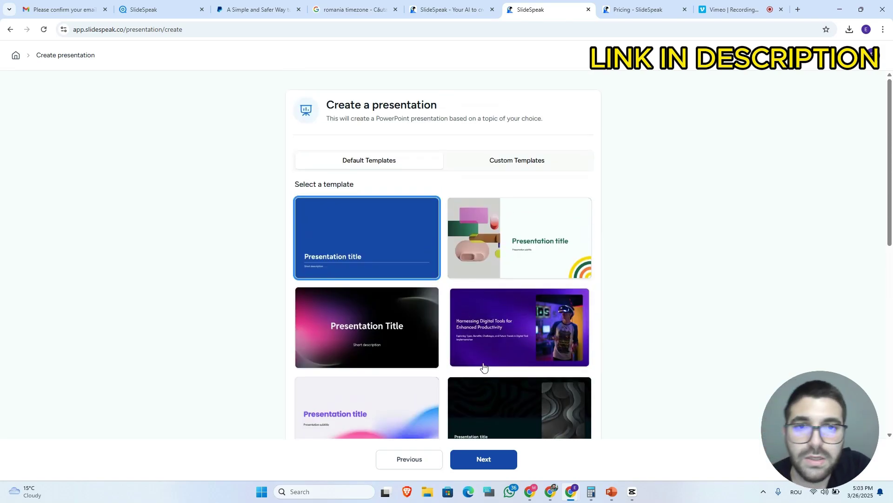
pyautogui.click(509, 165)
pyautogui.click(366, 160)
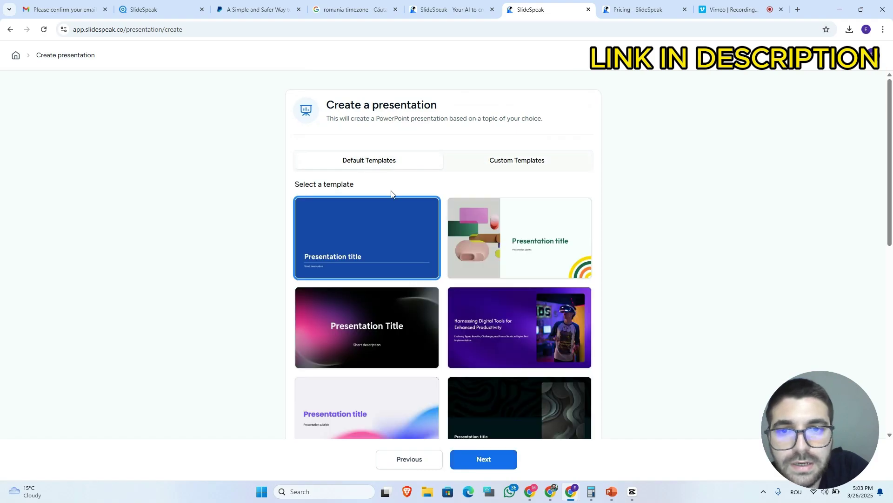
# - Choose the black default template with the pink gradient and continue to the other instructions
pyautogui.scroll(-3, 461, 270)
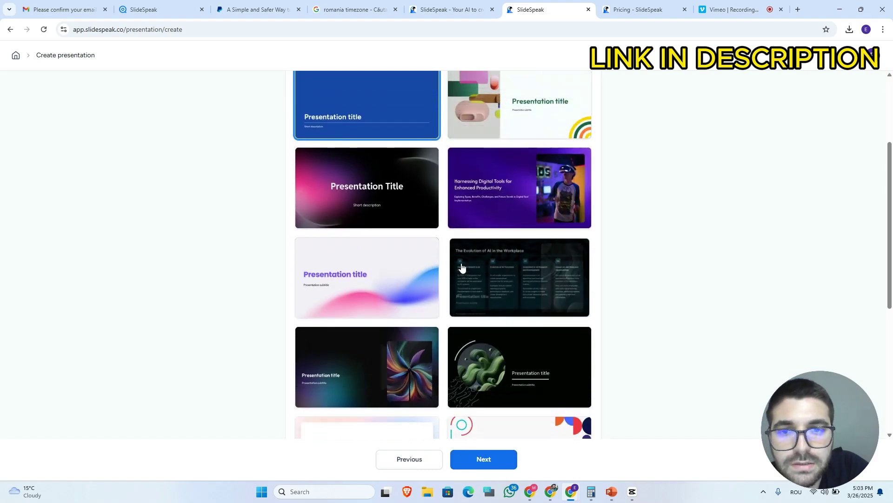
pyautogui.click(348, 183)
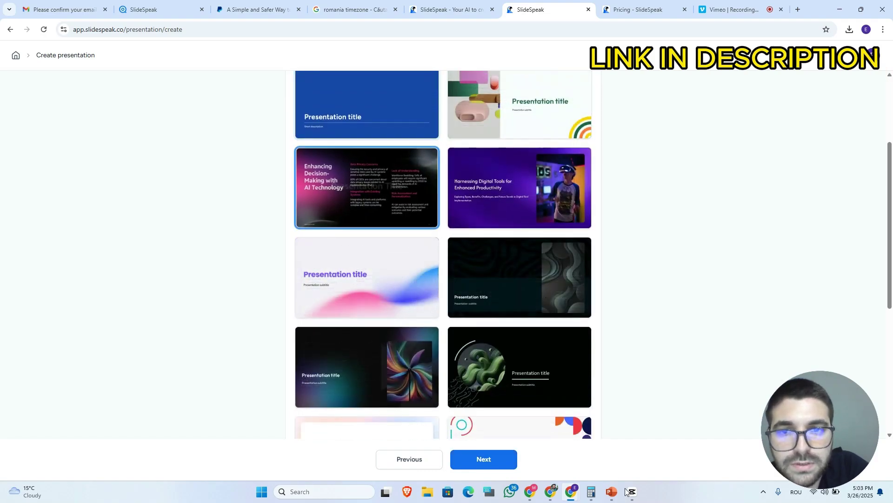
pyautogui.click(486, 463)
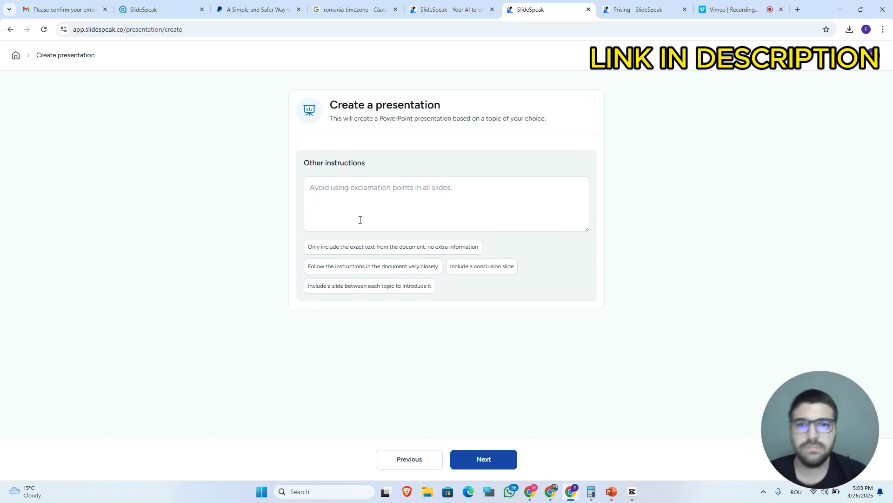
# - Enter "be to the point, engaging and not sound as ai." as other instructions and continue to the table of contents
pyautogui.press('Tab')
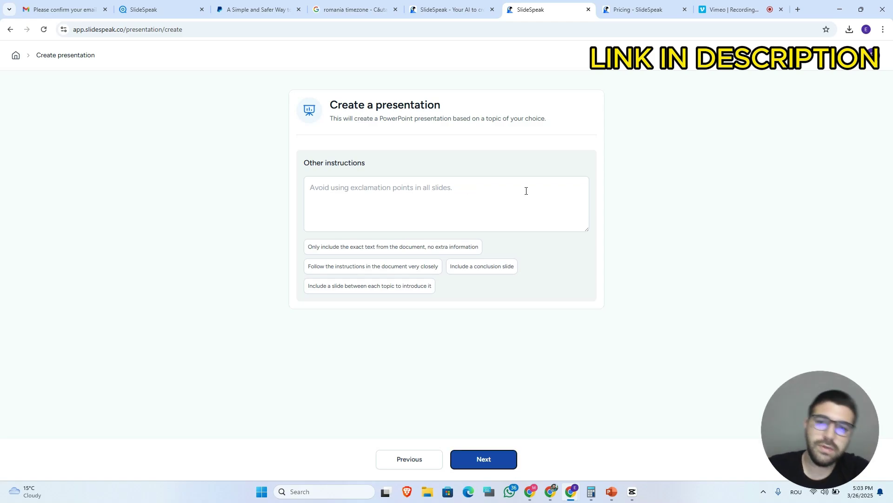
pyautogui.click(495, 194)
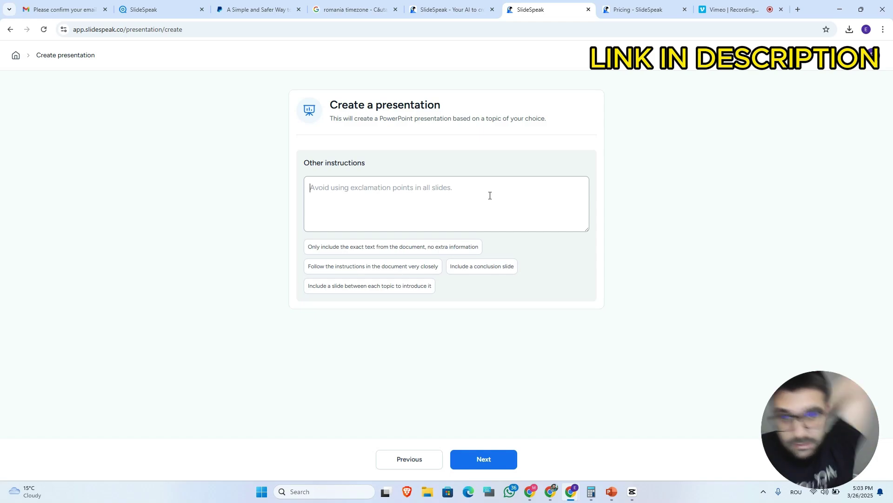
pyautogui.write('To')
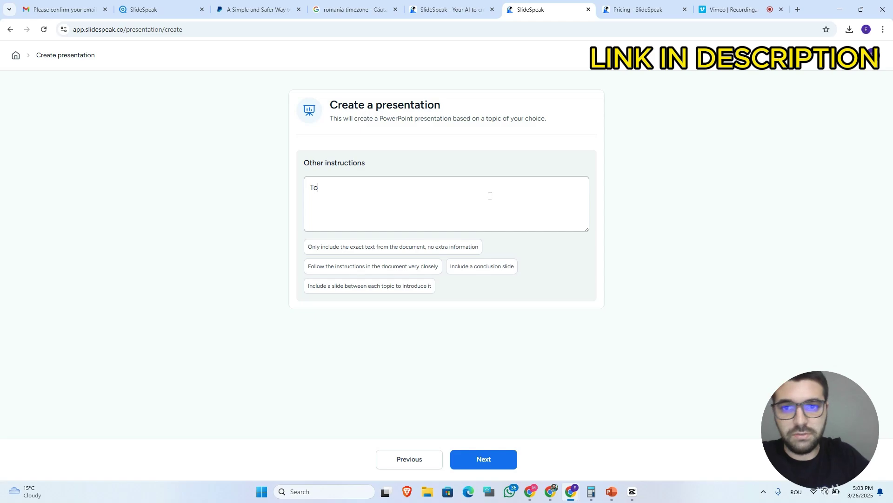
pyautogui.press('BackSpace')
pyautogui.write('b')
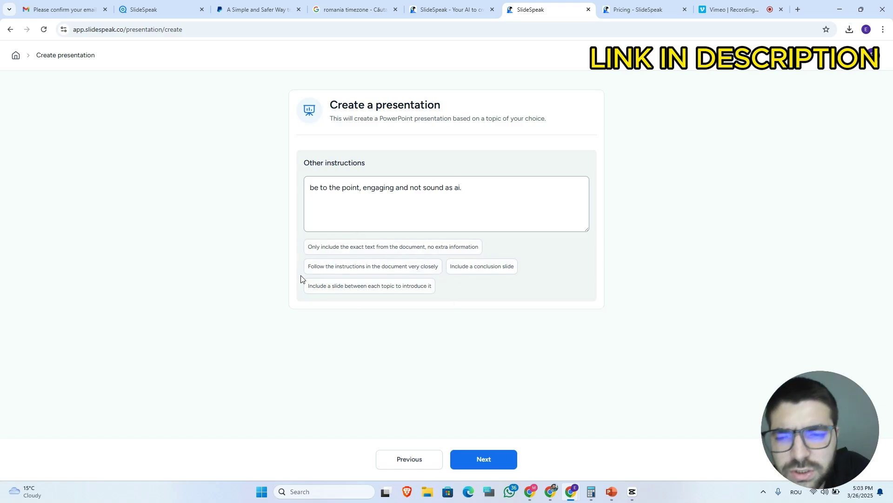
pyautogui.moveTo(299, 270); pyautogui.dragTo(433, 269)
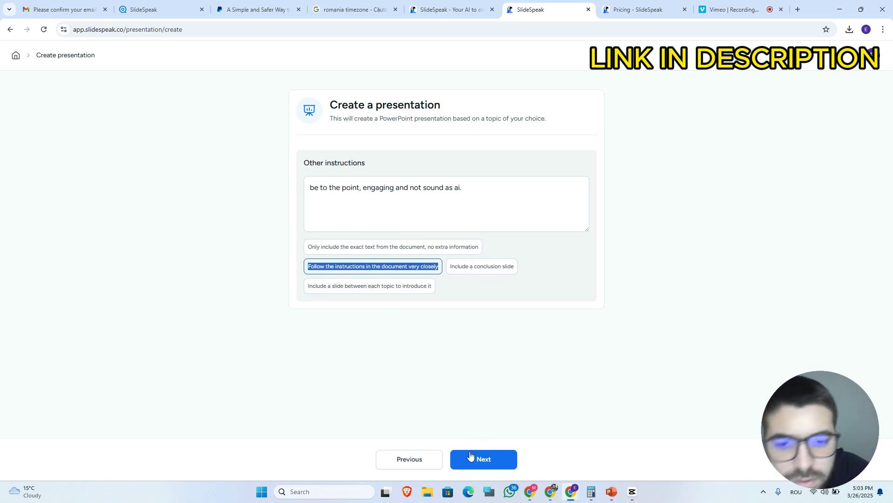
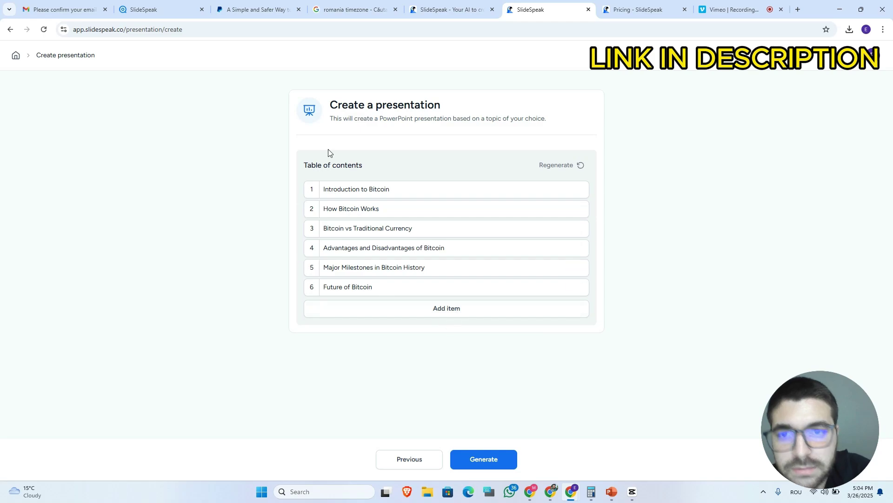
# - Add a seventh item titled "Conclusion" to the end of the table of contents
pyautogui.moveTo(308, 169); pyautogui.dragTo(386, 167)
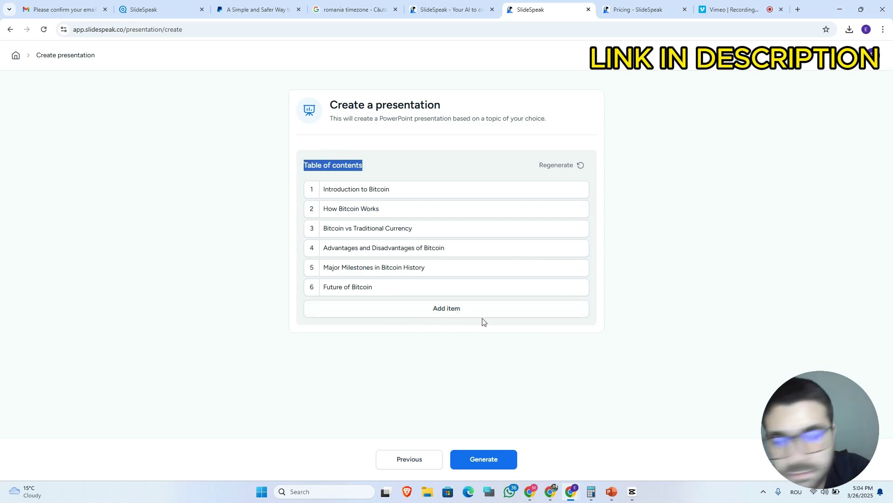
pyautogui.click(446, 311)
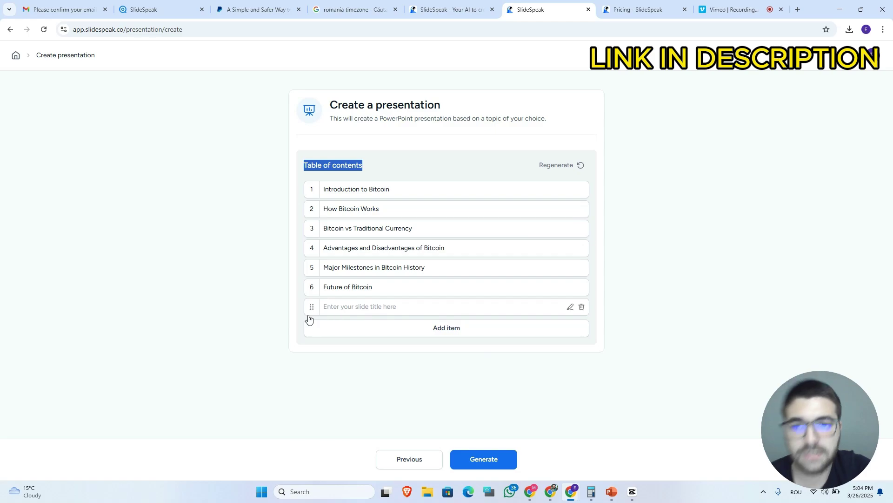
pyautogui.click(360, 309)
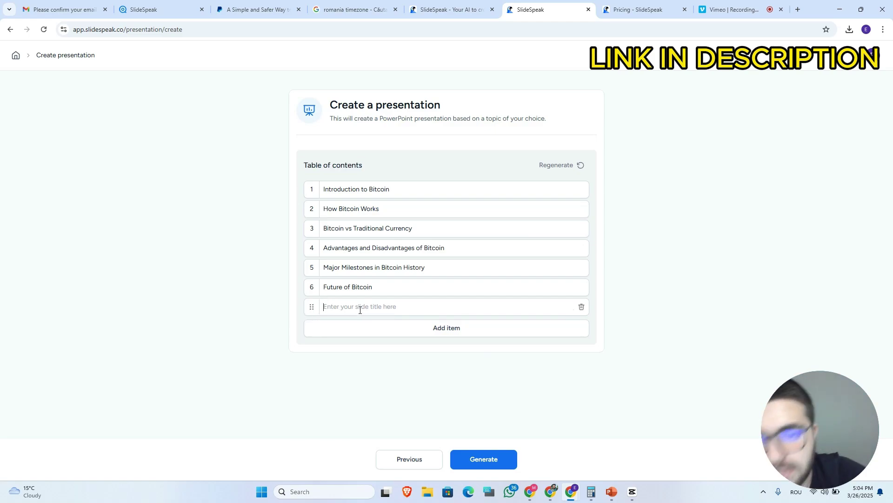
pyautogui.write('Conclusion')
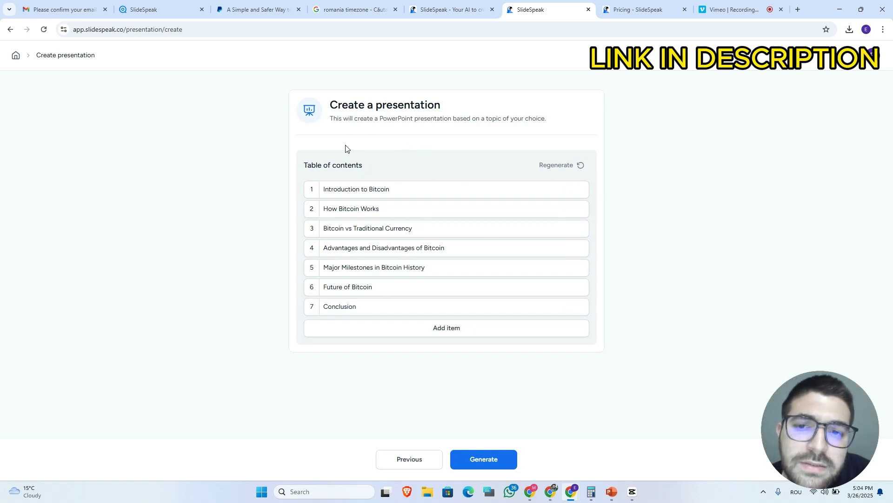
# - Regenerate the table of contents and generate the presentation without the "Summary of Key Points" item
pyautogui.click(564, 172)
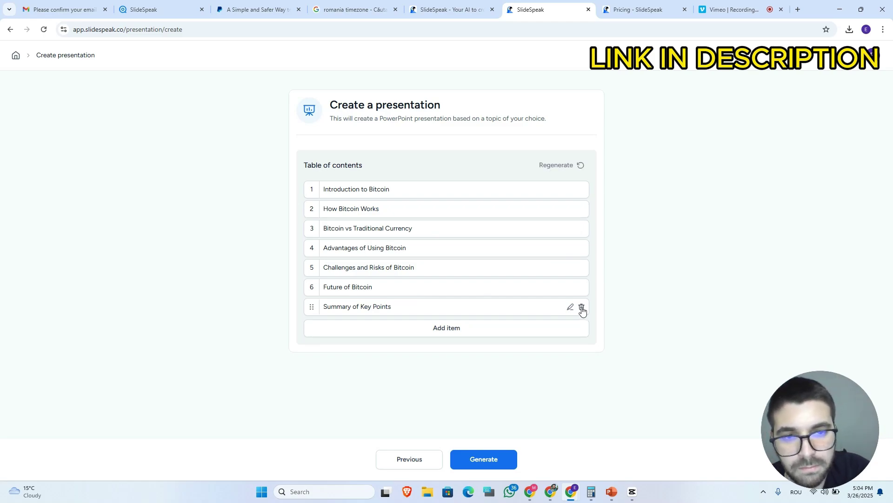
pyautogui.click(581, 308)
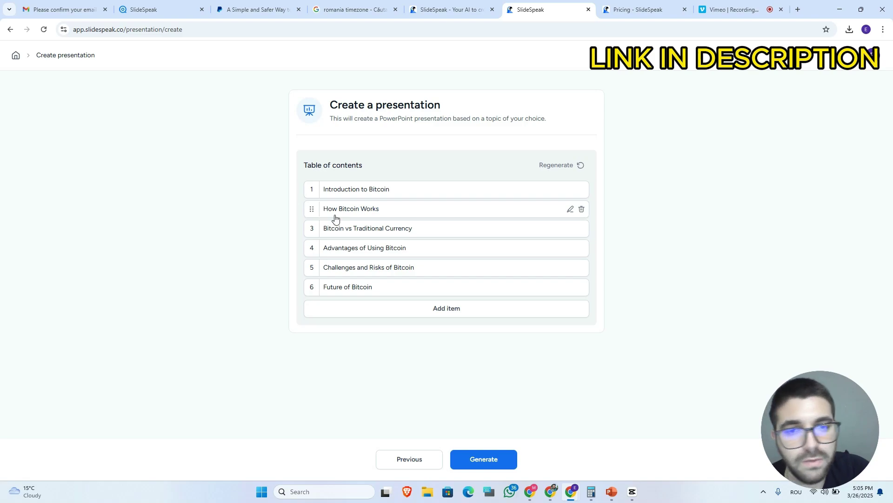
pyautogui.click(491, 465)
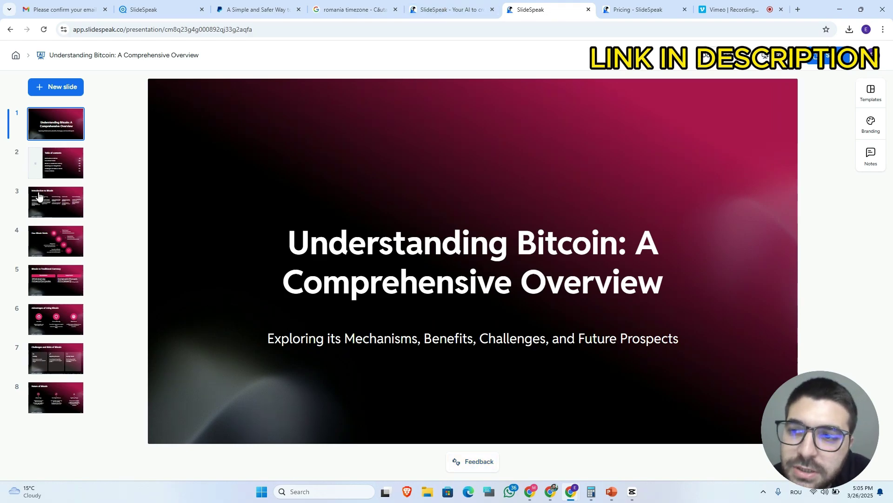
# - Review the generated Bitcoin slides one by one, from slide 2 to slide 8
pyautogui.click(65, 157)
pyautogui.click(63, 213)
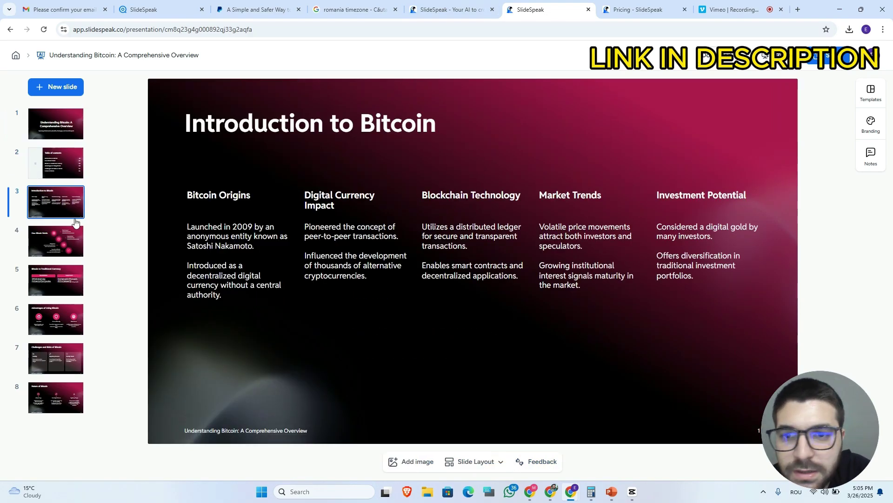
pyautogui.click(75, 238)
pyautogui.click(62, 293)
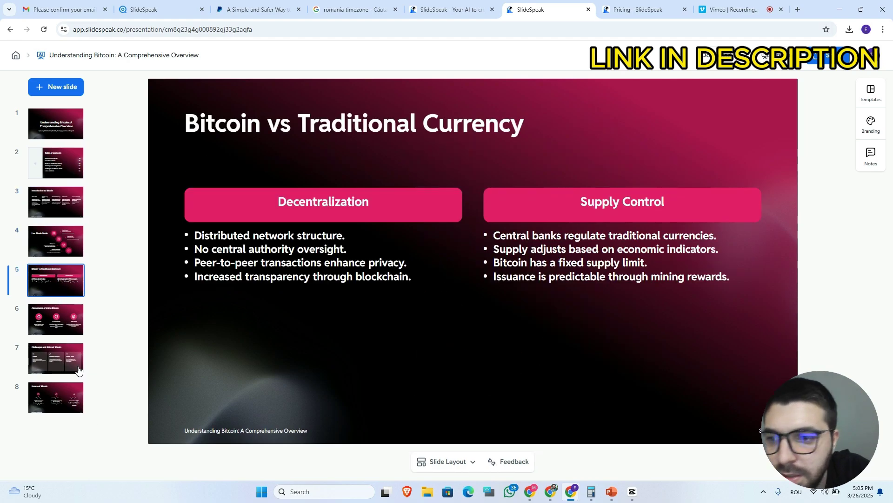
pyautogui.click(65, 325)
pyautogui.click(57, 363)
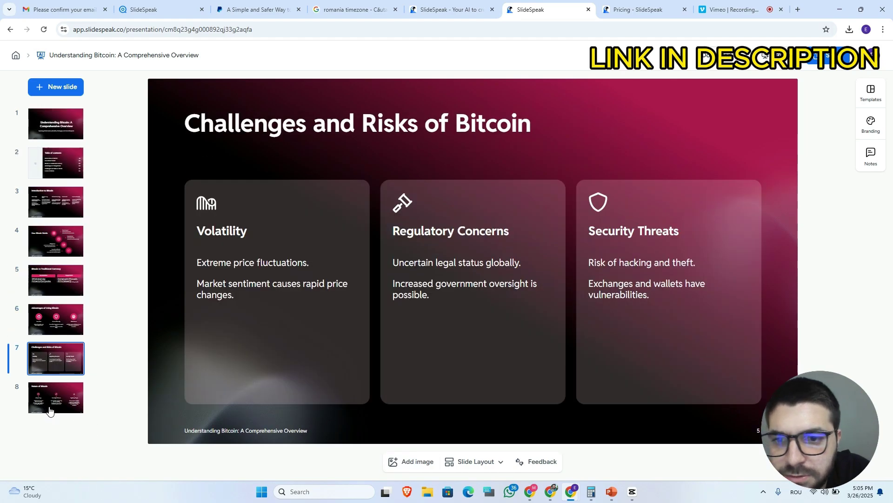
pyautogui.click(50, 411)
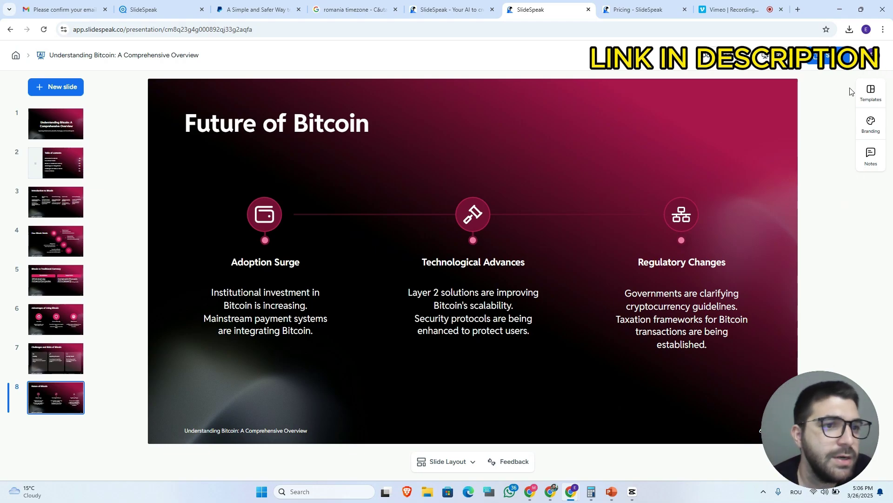
# - Show the speaker notes of the "Future of Bitcoin" slide and select their whole text
pyautogui.click(874, 162)
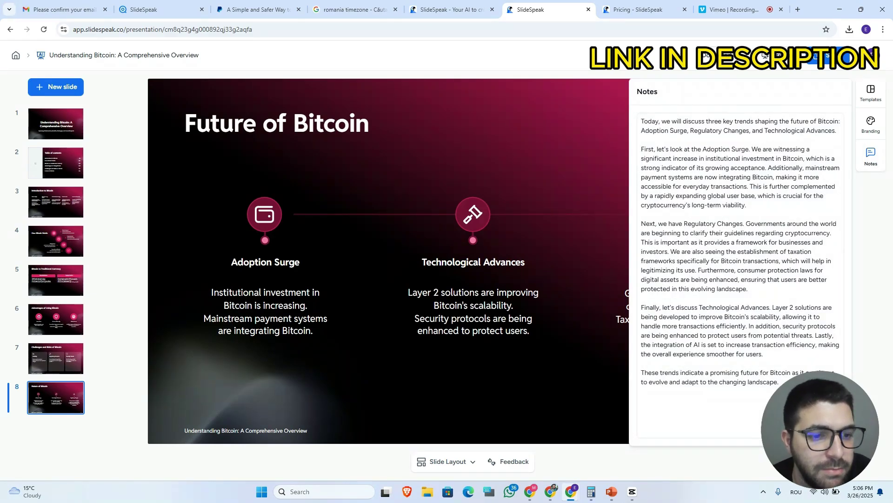
pyautogui.moveTo(786, 383); pyautogui.dragTo(631, 122)
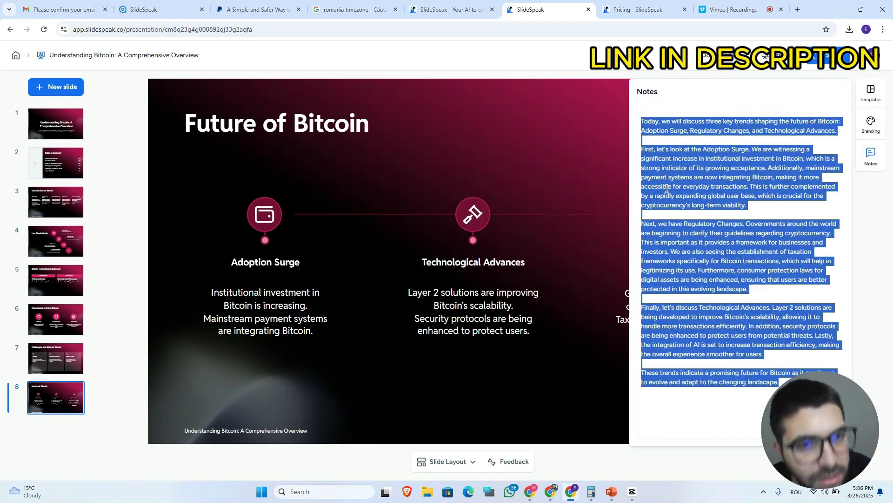